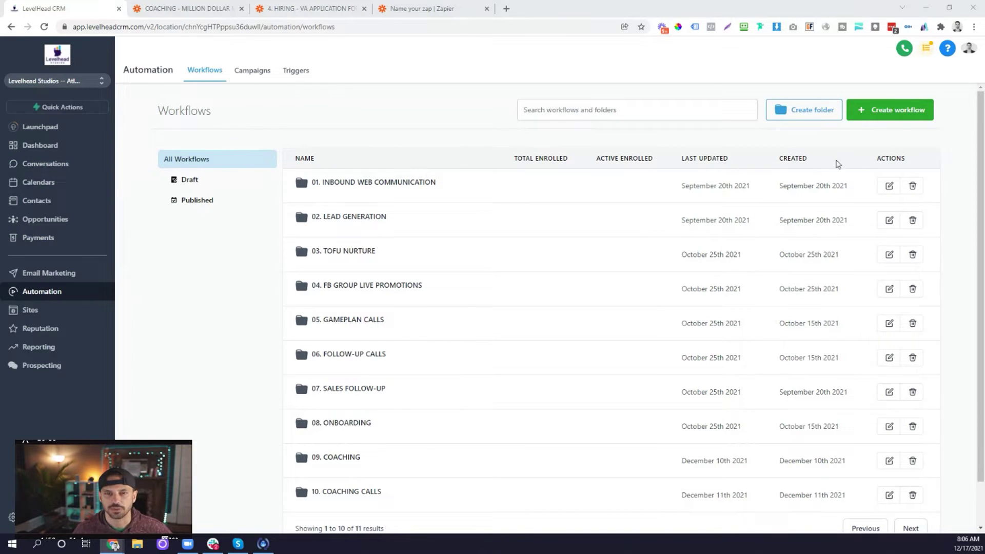
Create a new automation workflow using the Start from scratch template
left_click(886, 122)
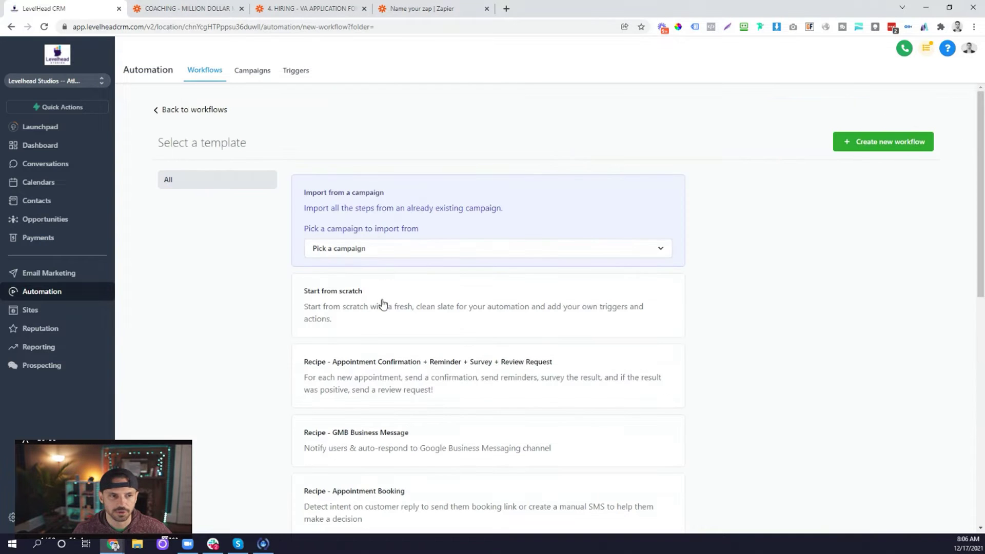
left_click(382, 303)
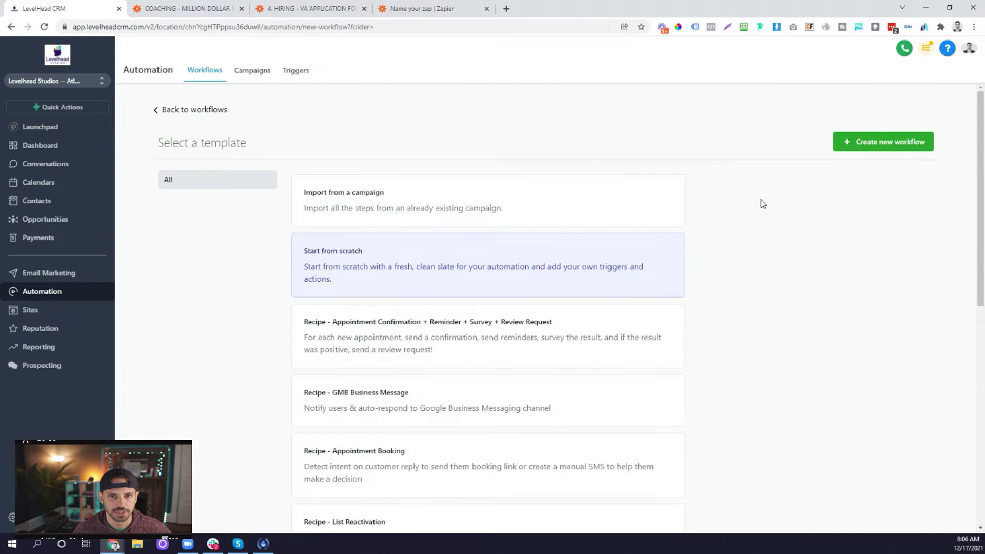
left_click(862, 148)
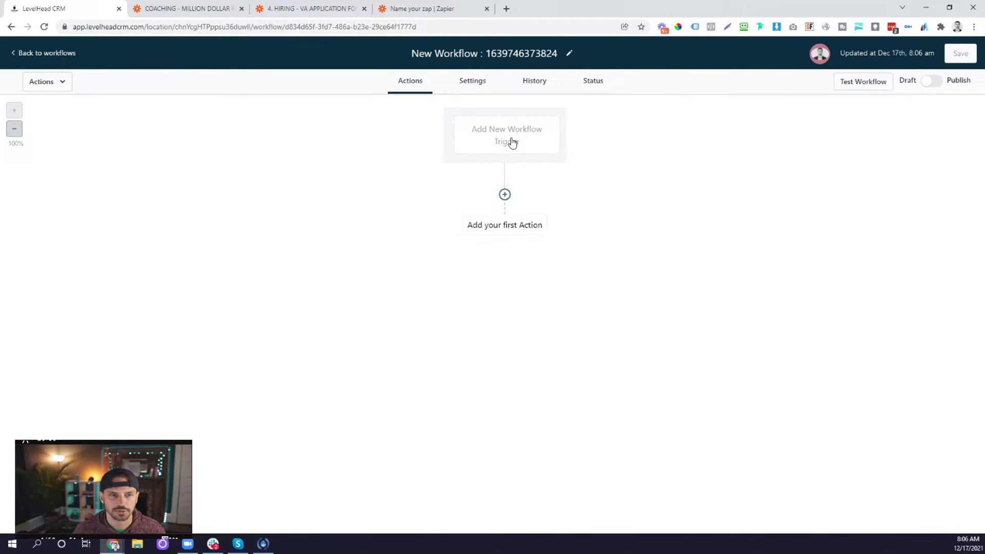
Add a workflow trigger and name it MILLION DOLLAR MESSAGE BUILDER SUBMISSION
left_click(512, 143)
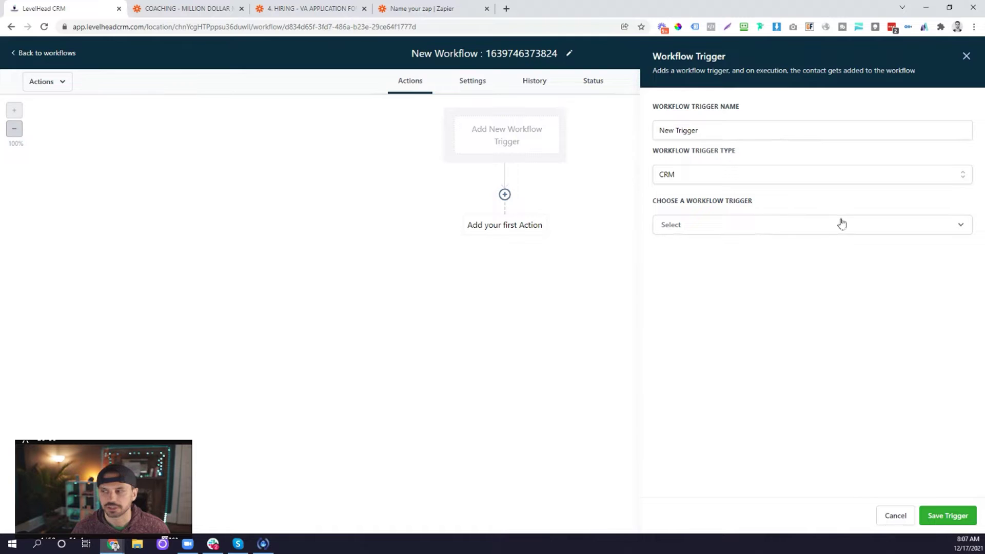
left_click_drag(712, 130, 636, 133)
type("Fo")
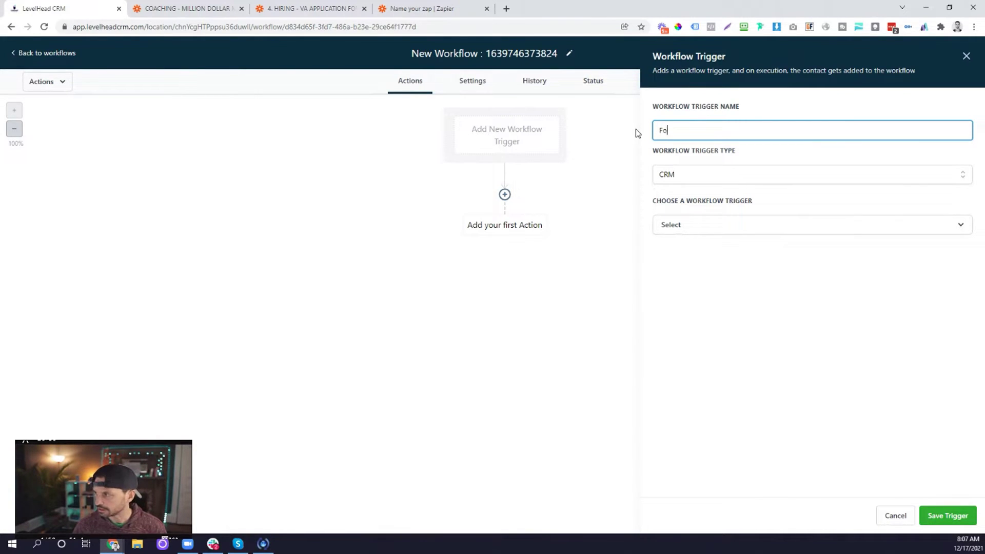
type("M")
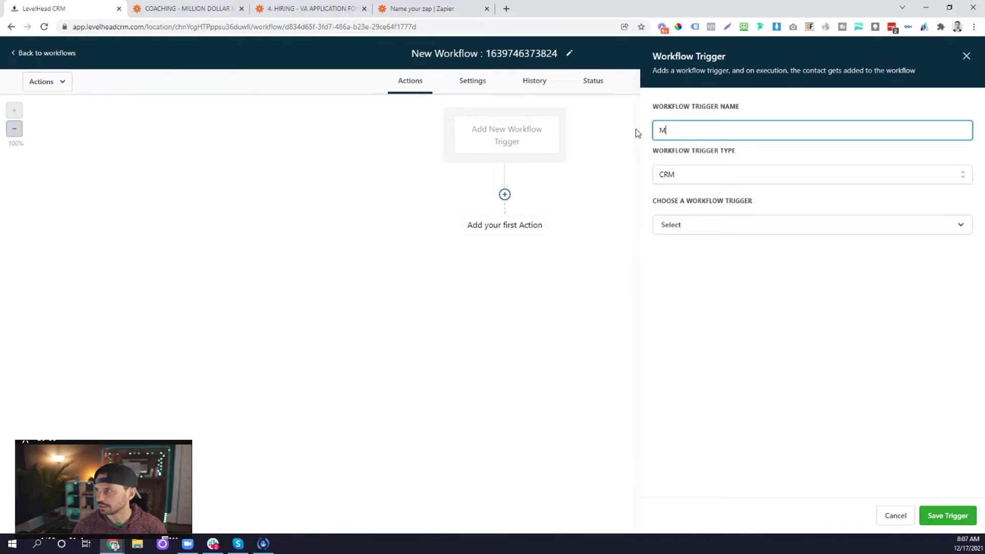
type("ILLION DO")
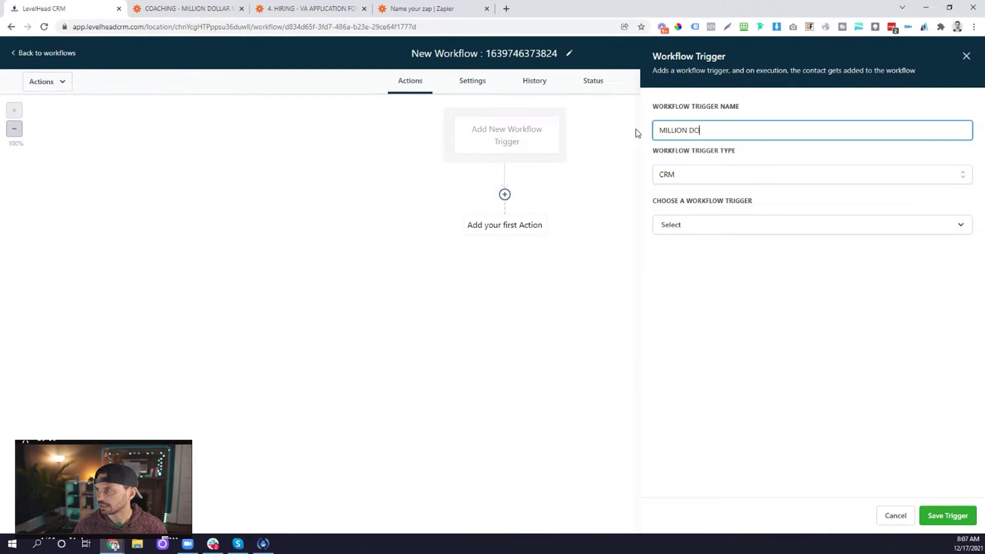
type("LLAR MESSAGE BUILDER SUBMISSION")
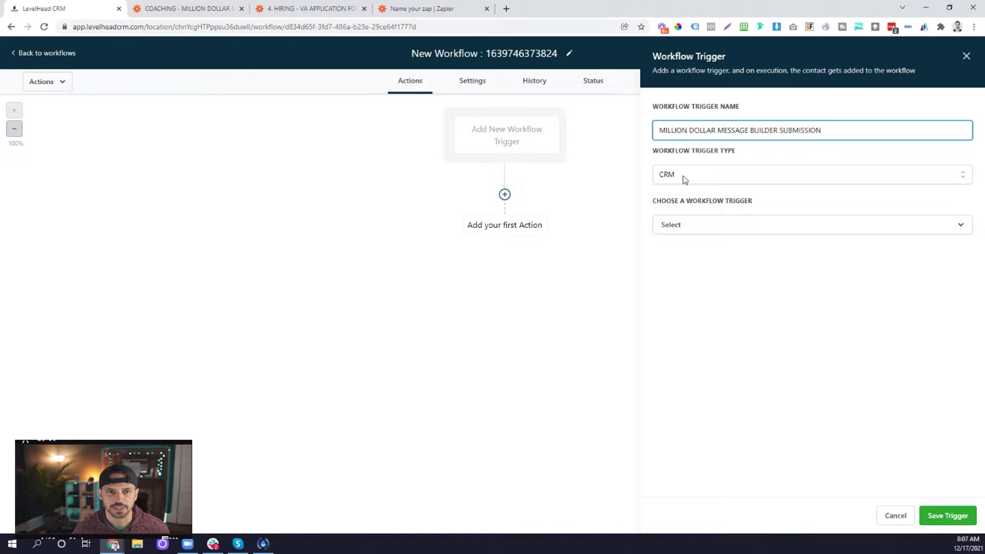
Set the trigger to Form submitted, filtered to the COACHING - MILLION DOLLAR MESSAGE form, and save it
left_click(727, 232)
left_click(714, 251)
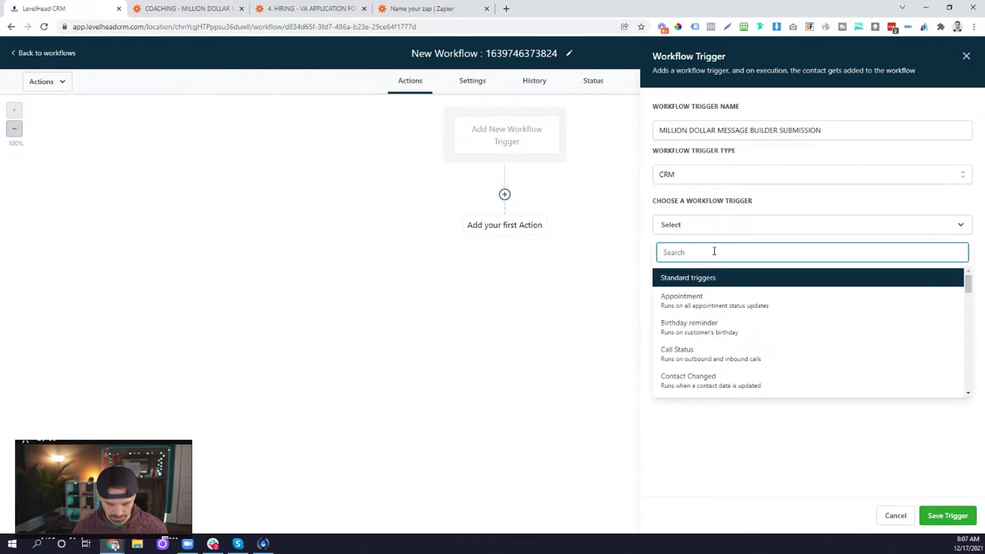
type("form")
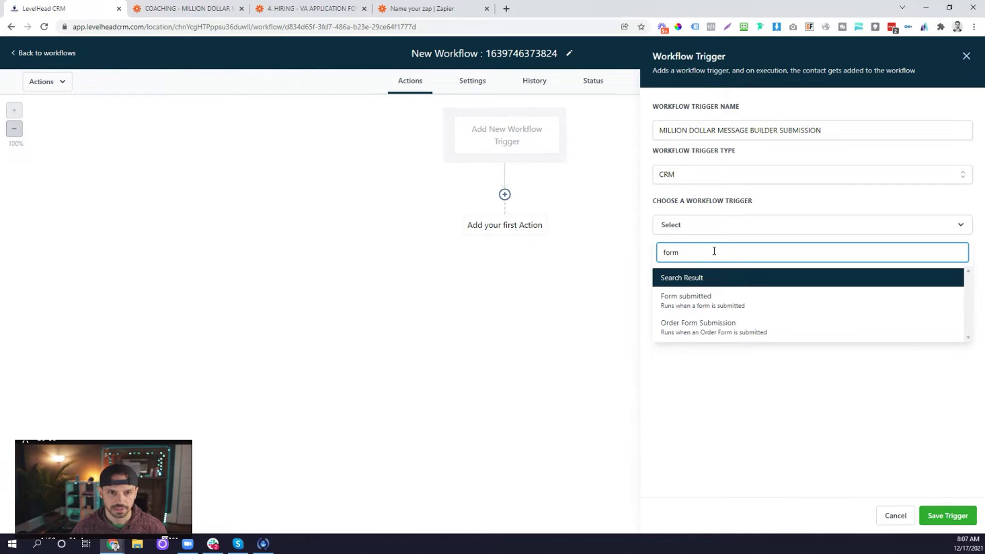
left_click(743, 294)
left_click(687, 264)
left_click(699, 272)
left_click(688, 342)
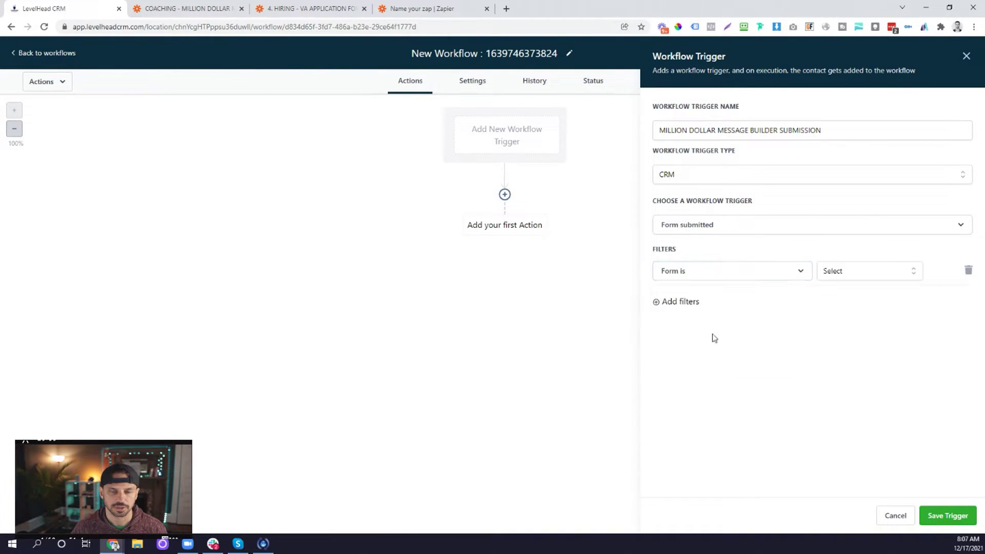
left_click(863, 277)
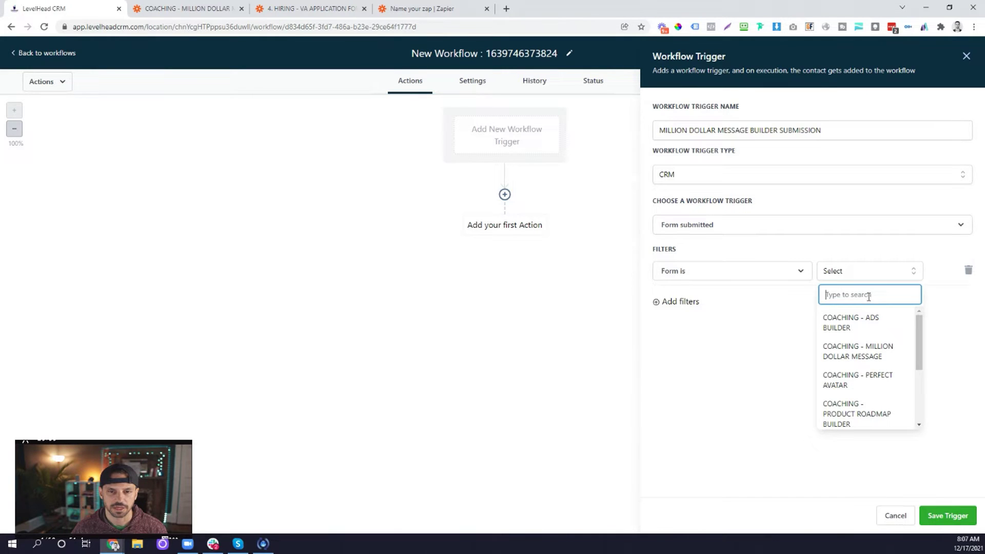
left_click(855, 354)
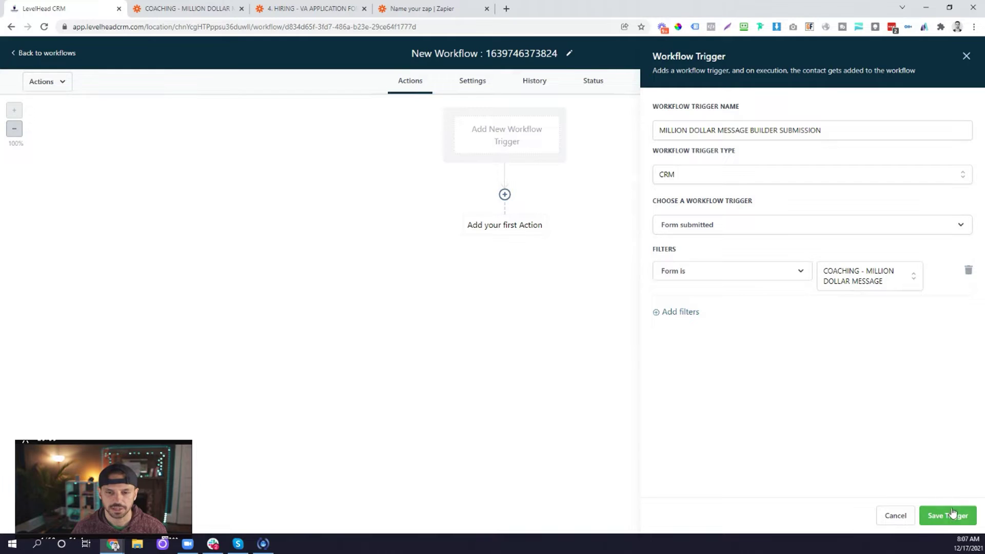
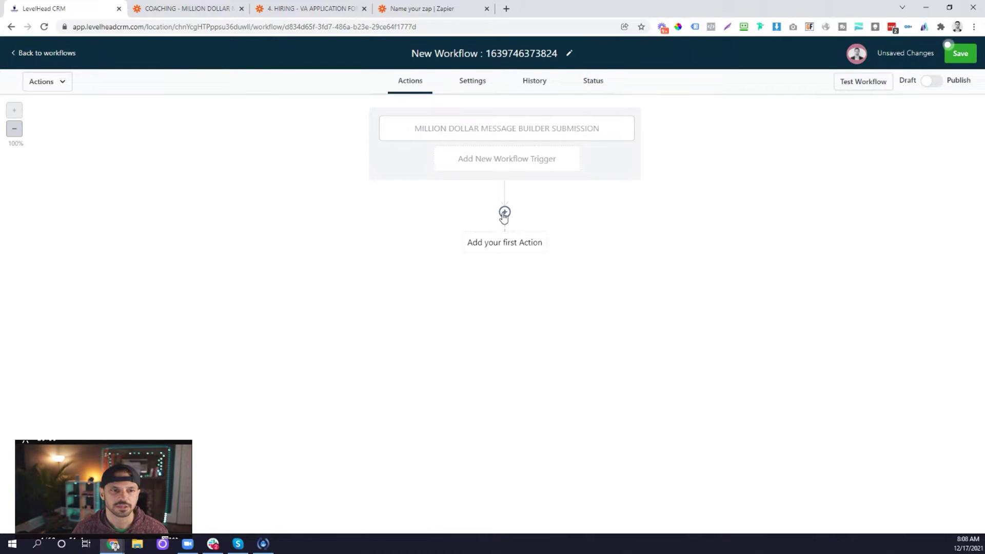
Add a Webhook action as the workflow's first action and name it "Webhook - Create MDM document"
left_click(504, 213)
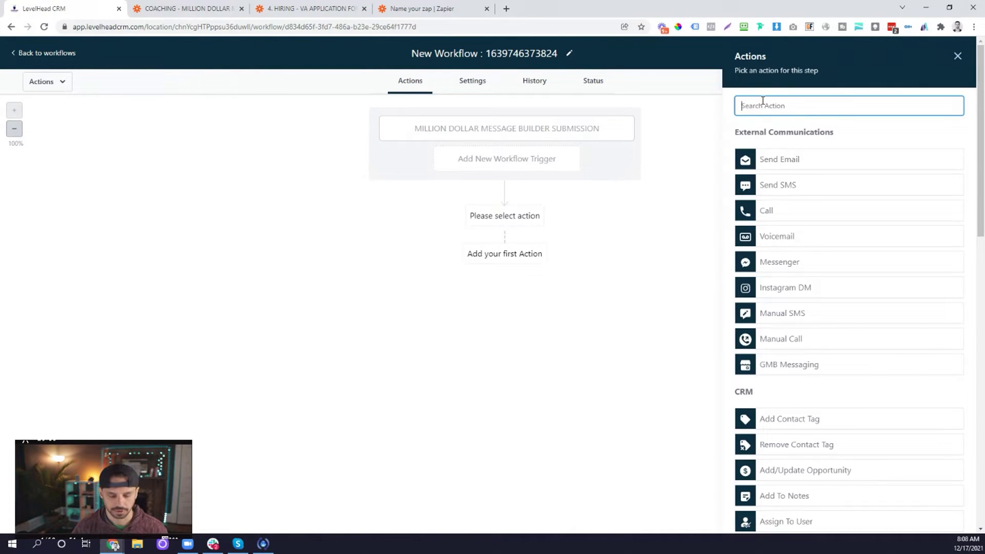
type("we")
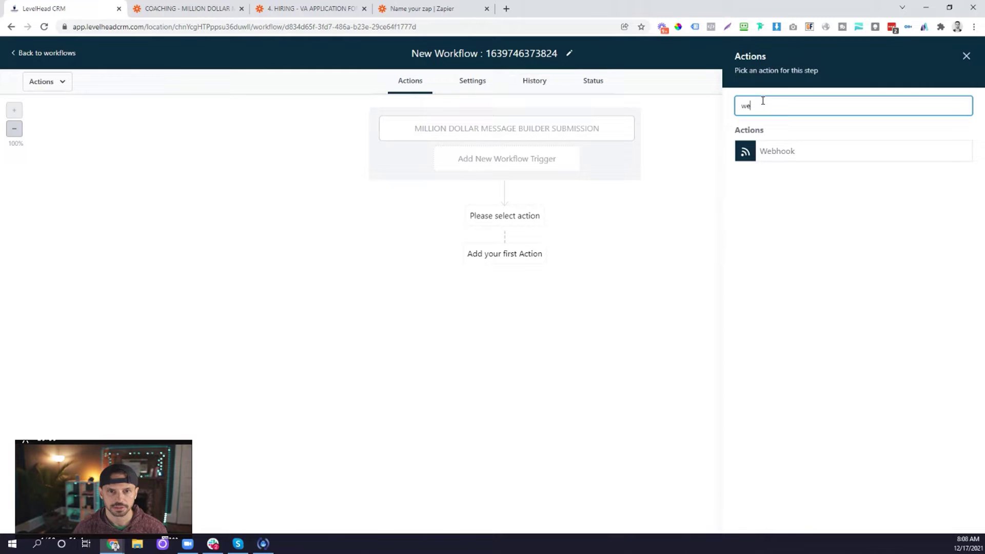
left_click(779, 152)
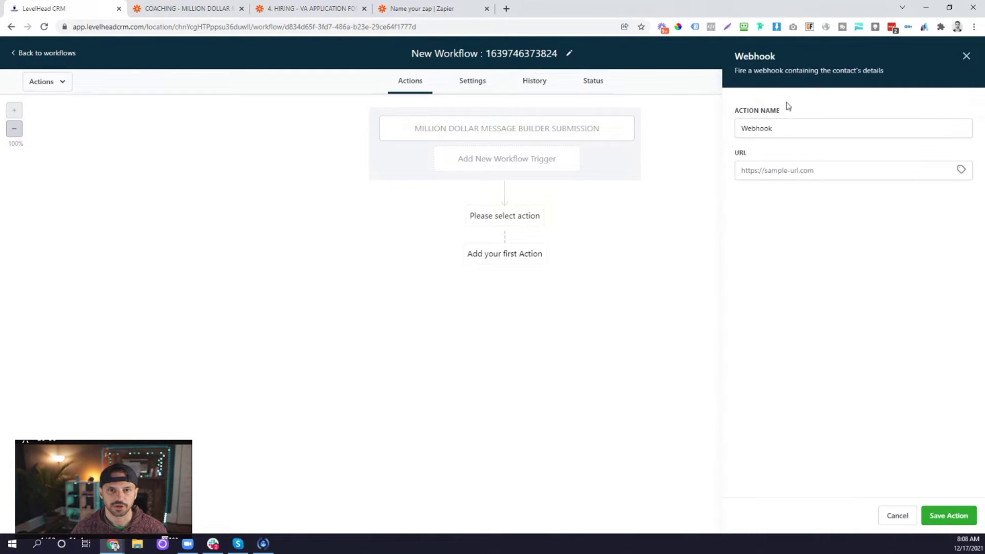
left_click(799, 129)
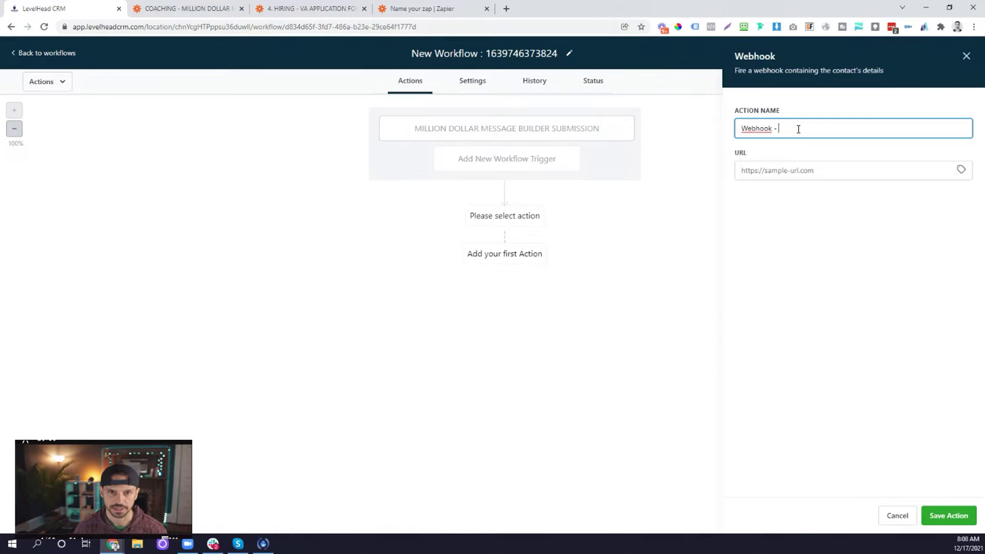
type("- Create MDM document")
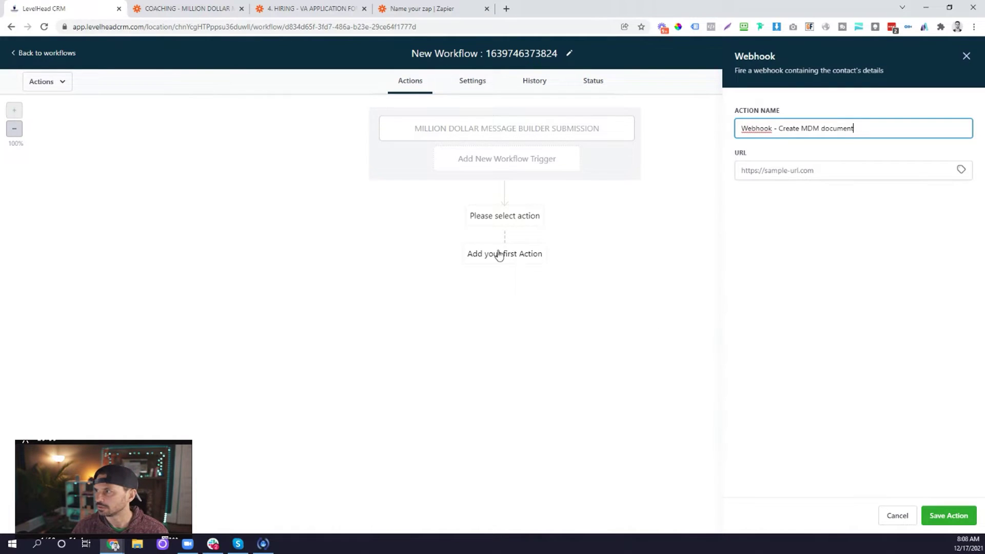
Switch to Zapier and create a new Zap
key("ctrl+4")
left_click(14, 68)
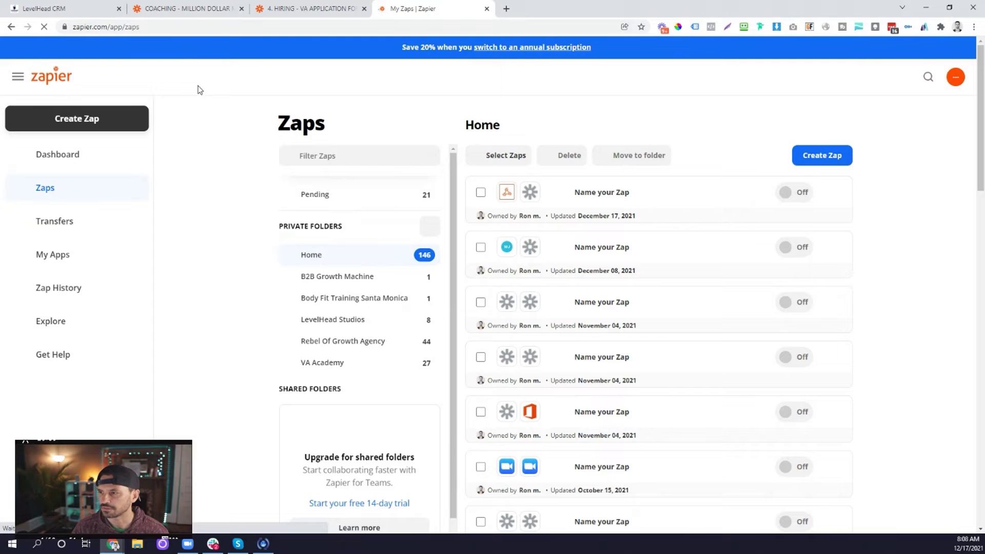
left_click(108, 122)
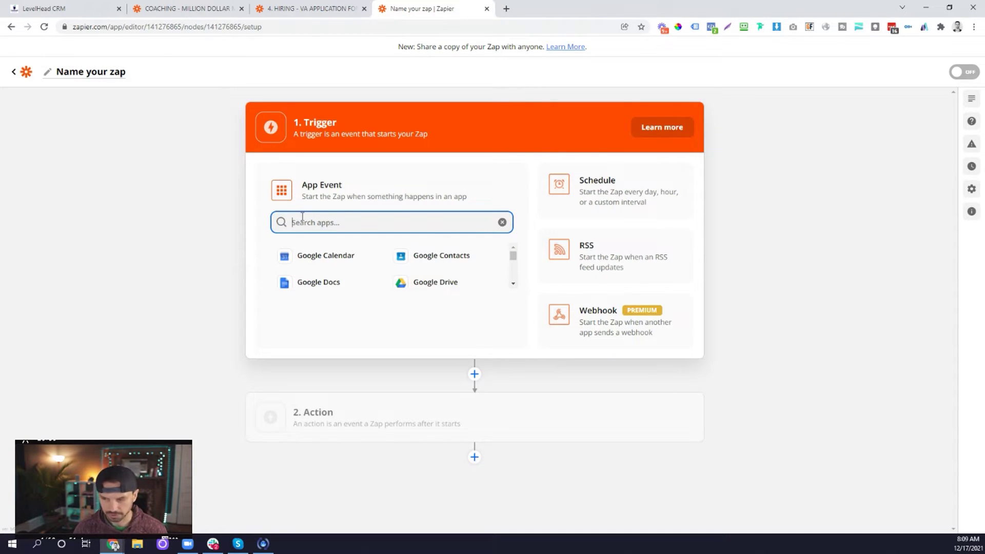
Set the new Zap's trigger to Webhooks by Zapier with the Catch Hook event
type("we")
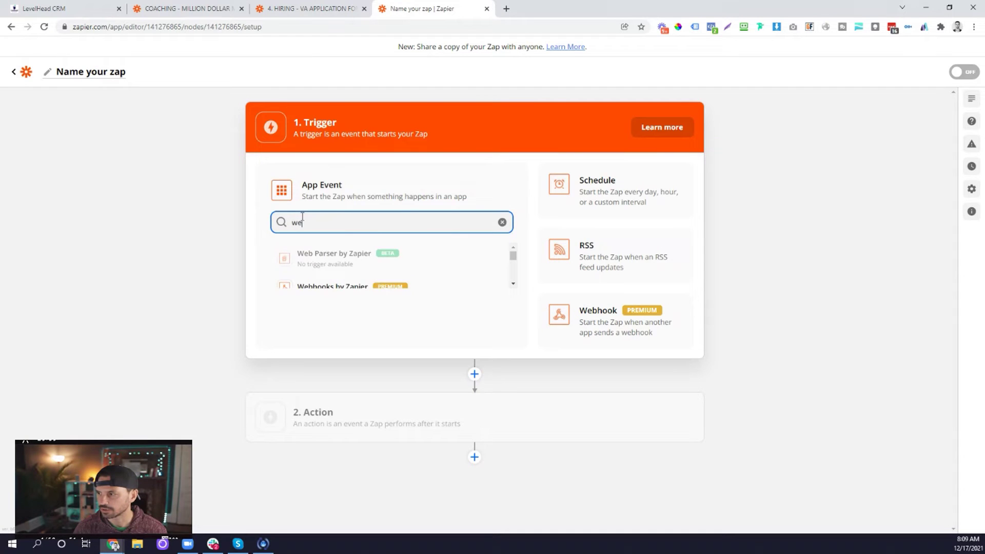
type("bho")
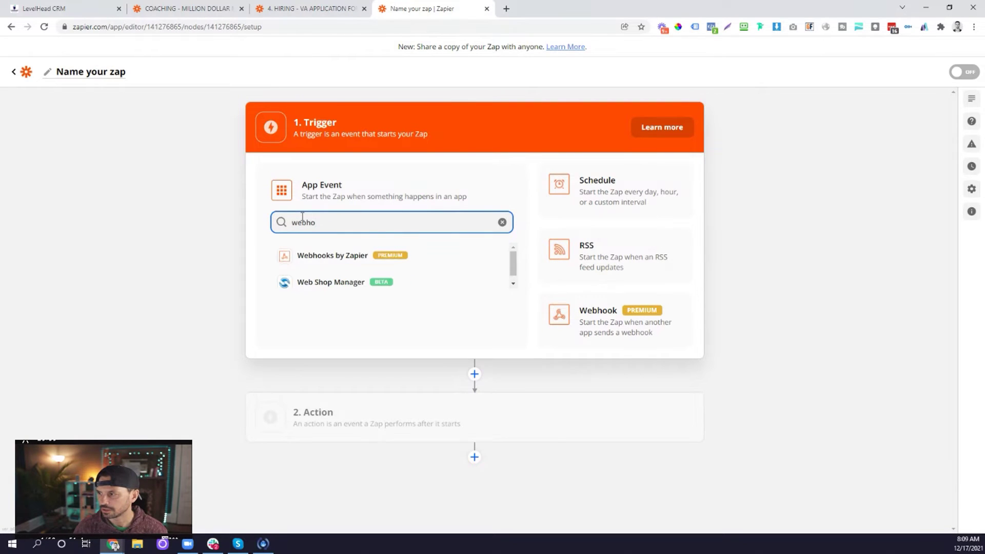
left_click(321, 259)
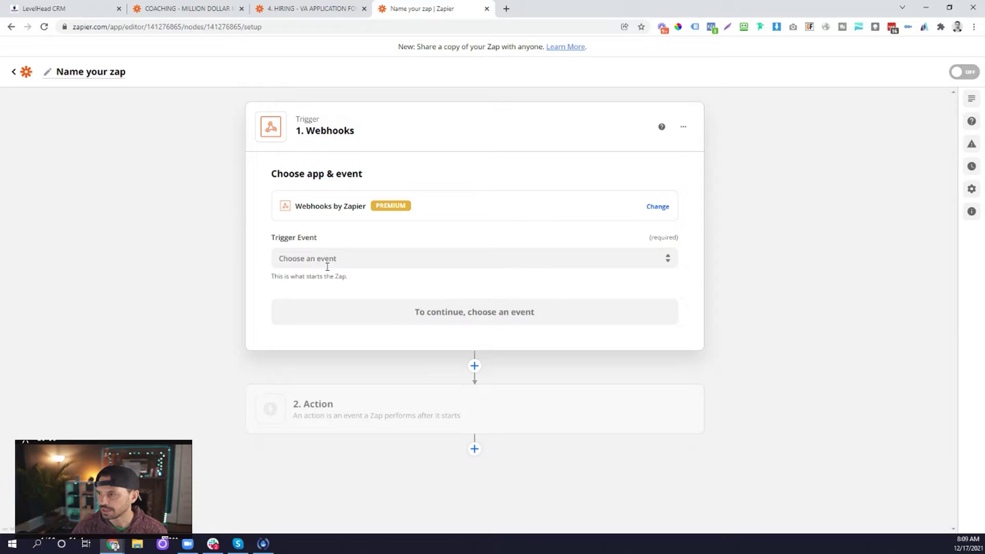
left_click(324, 261)
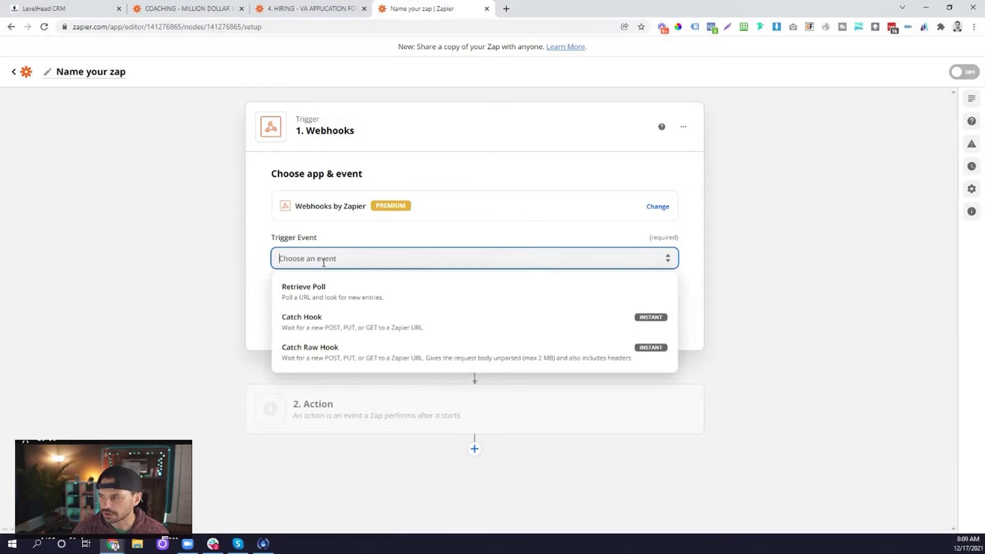
left_click(324, 319)
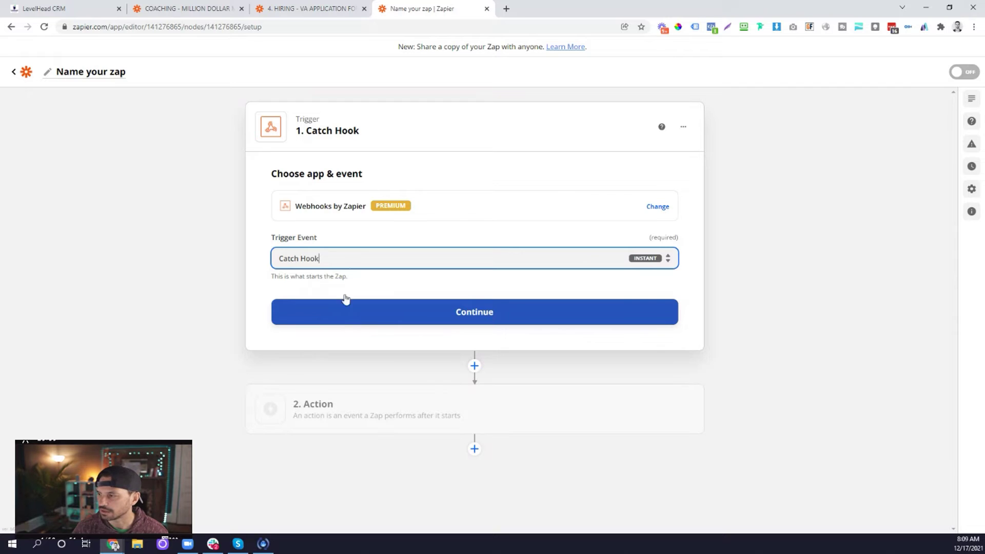
left_click(364, 312)
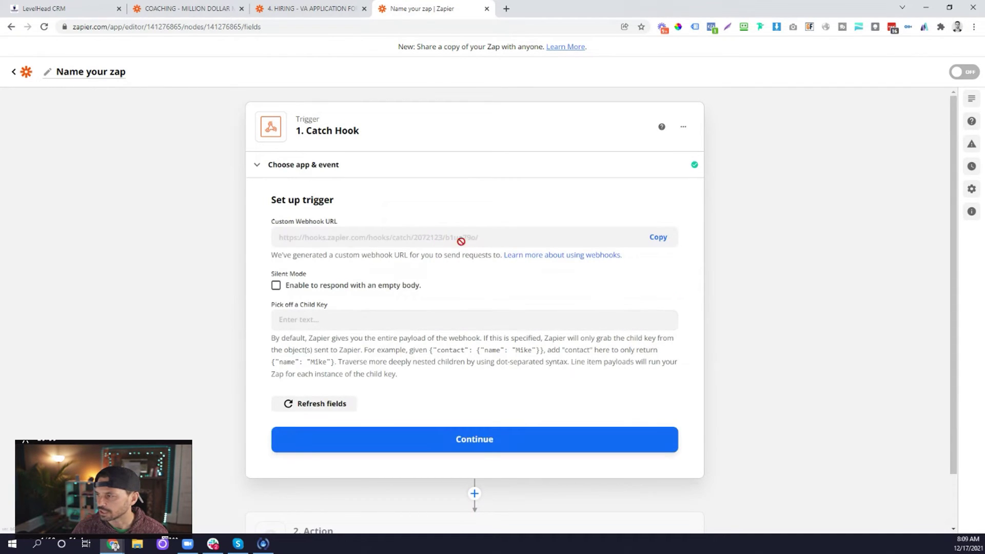
Copy the Zap's custom webhook URL into the URL of the workflow's webhook action in LevelHead CRM and save the action
left_click(659, 241)
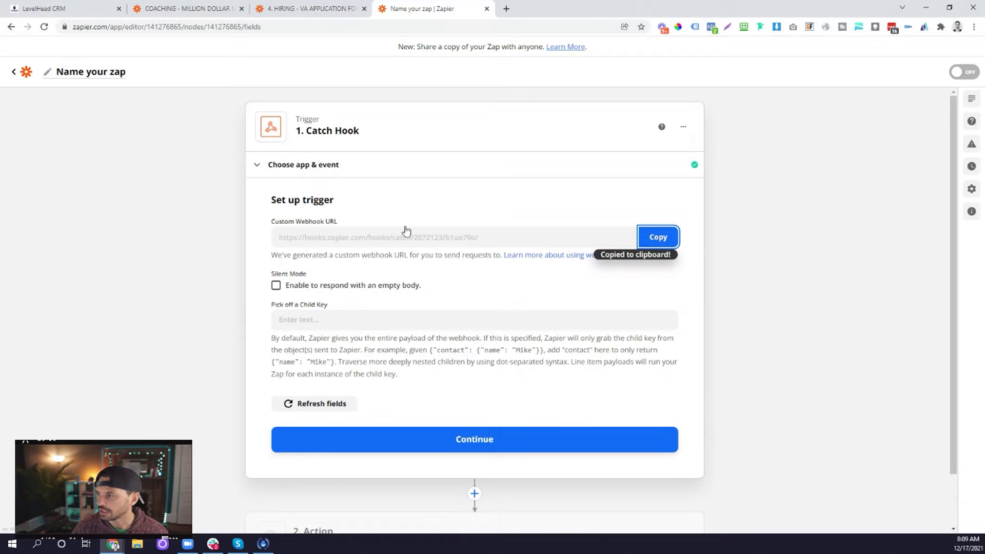
left_click(72, 10)
left_click(769, 170)
key("ctrl+v")
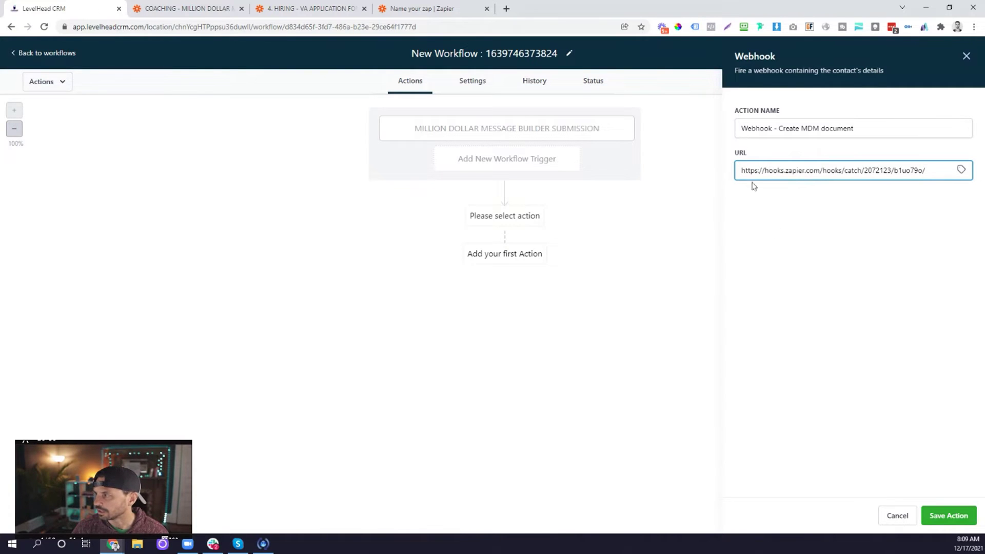
left_click(950, 517)
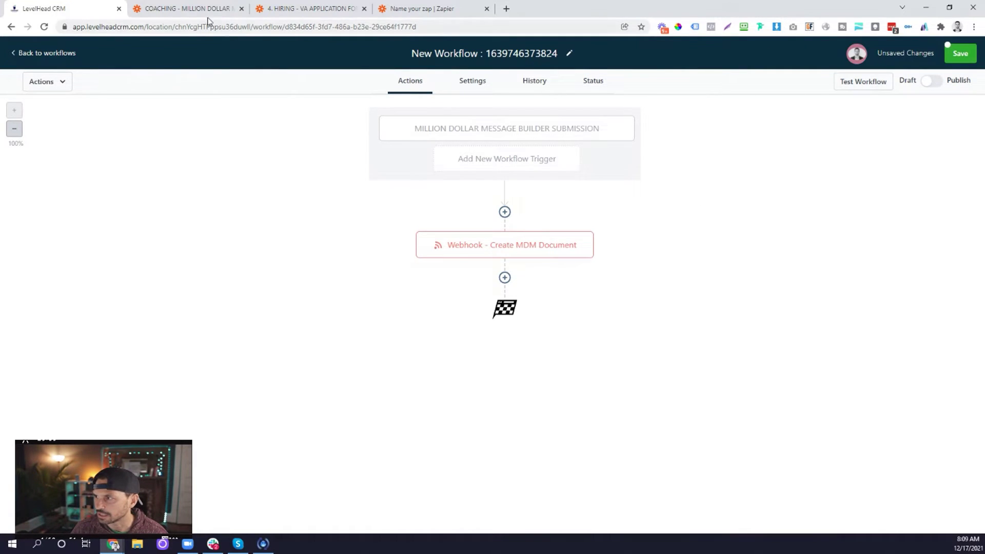
Switch to the COACHING - MILLION DOLLAR MESSAGE DOC Zap, review its Catch Hook trigger's app, event and setup, and copy the custom webhook URL
left_click(190, 9)
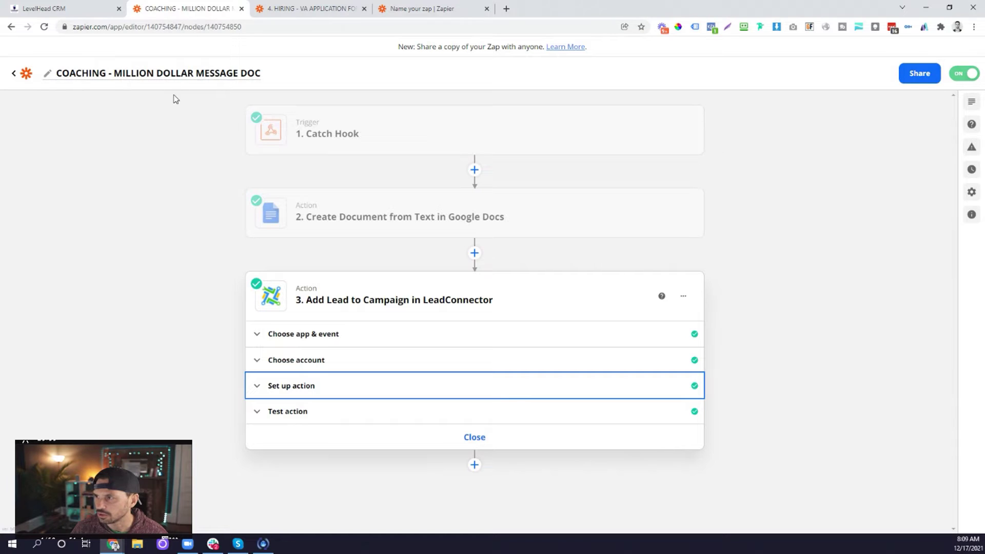
left_click(266, 143)
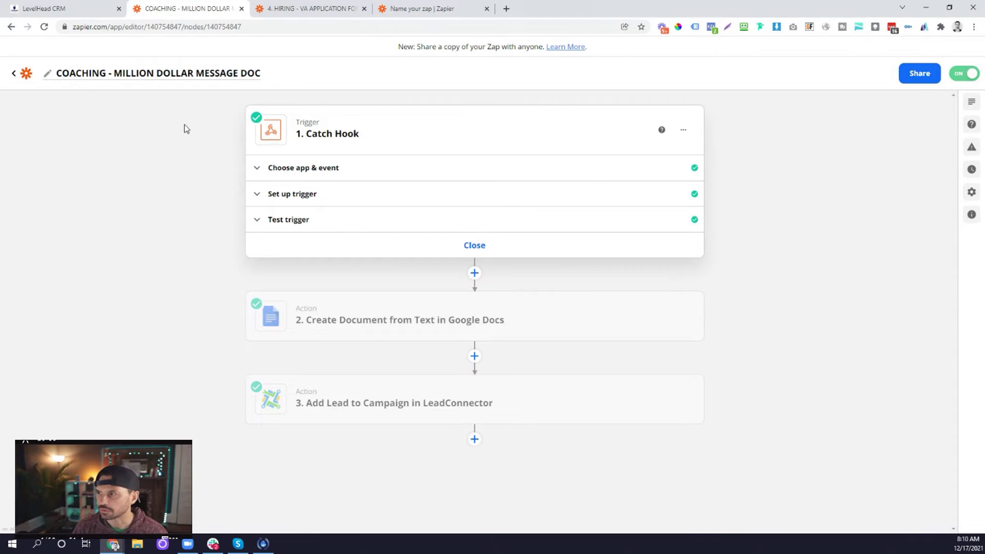
left_click(325, 170)
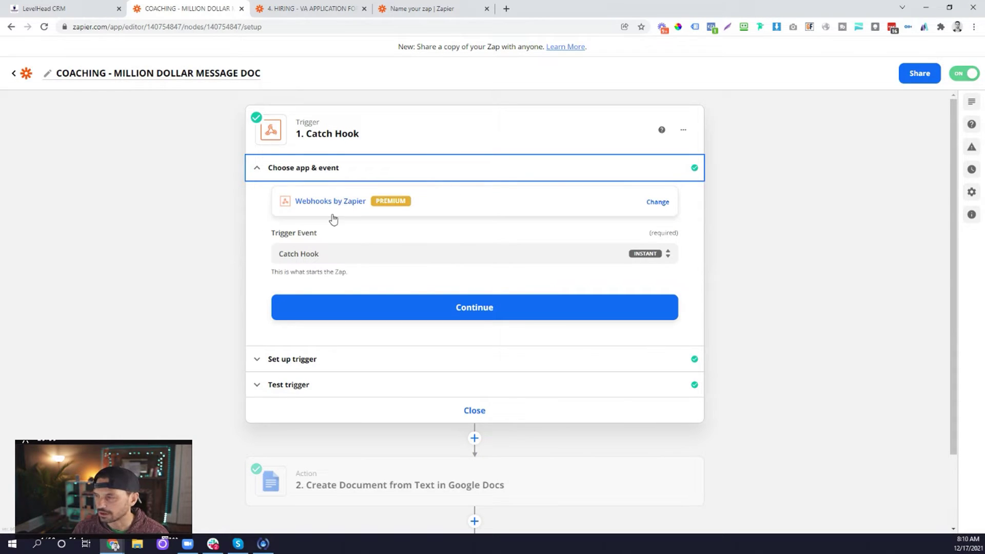
left_click(321, 359)
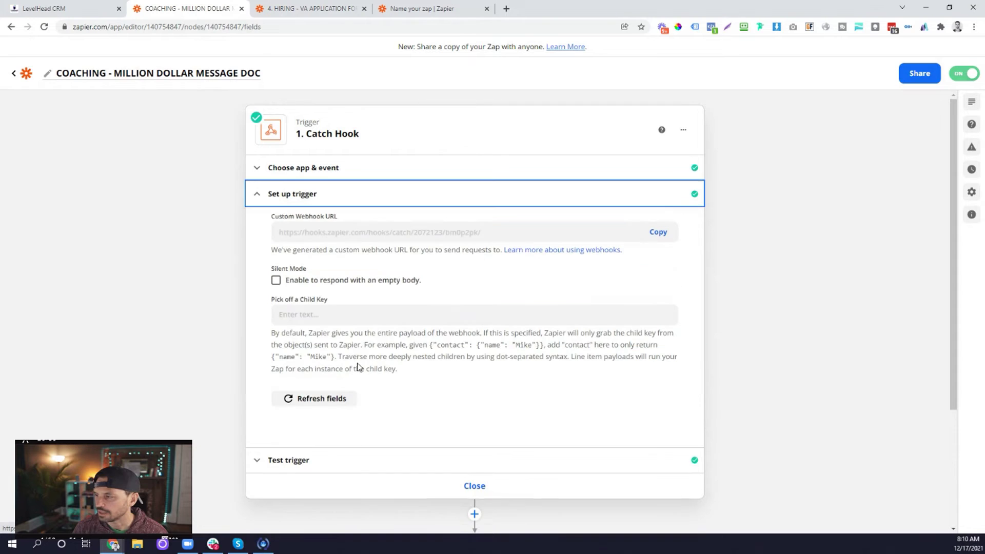
left_click(658, 232)
Switch to LevelHead CRM and check the URL stored in the workflow's "Webhook - Create MDM Document" action, leaving it unedited
left_click(67, 11)
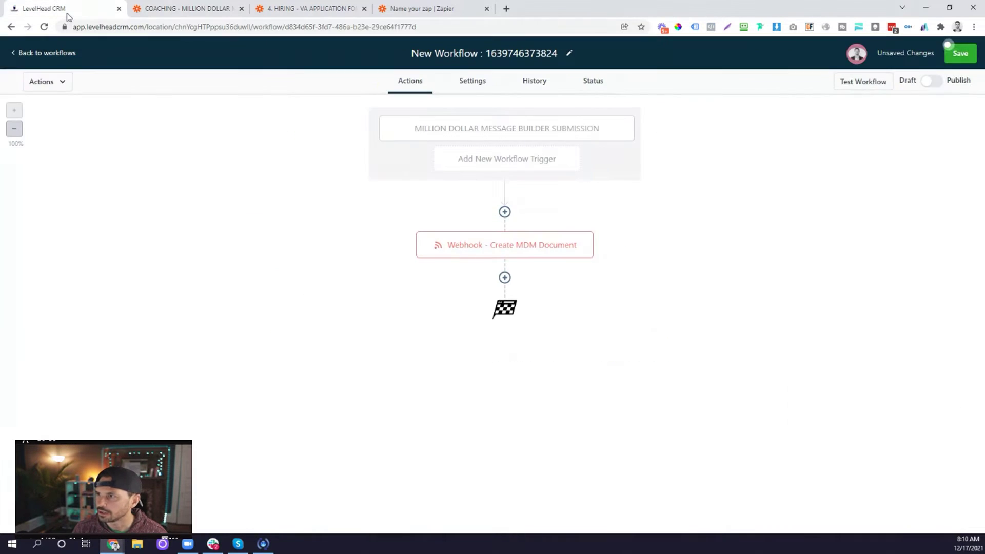
left_click(489, 256)
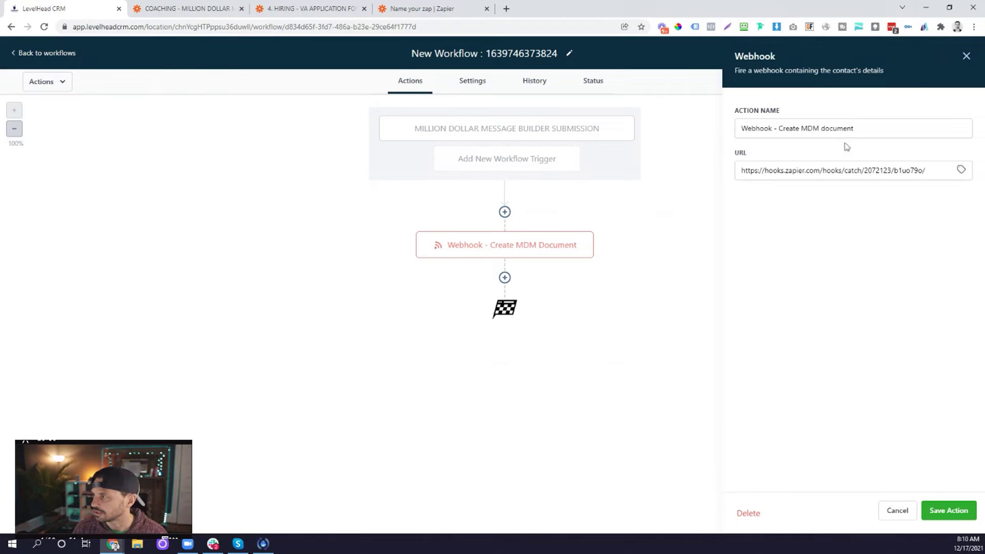
left_click(965, 57)
Return to the coaching Zap in Zapier and review the app, event and account of its Create Document from Text in Google Docs action
left_click(186, 9)
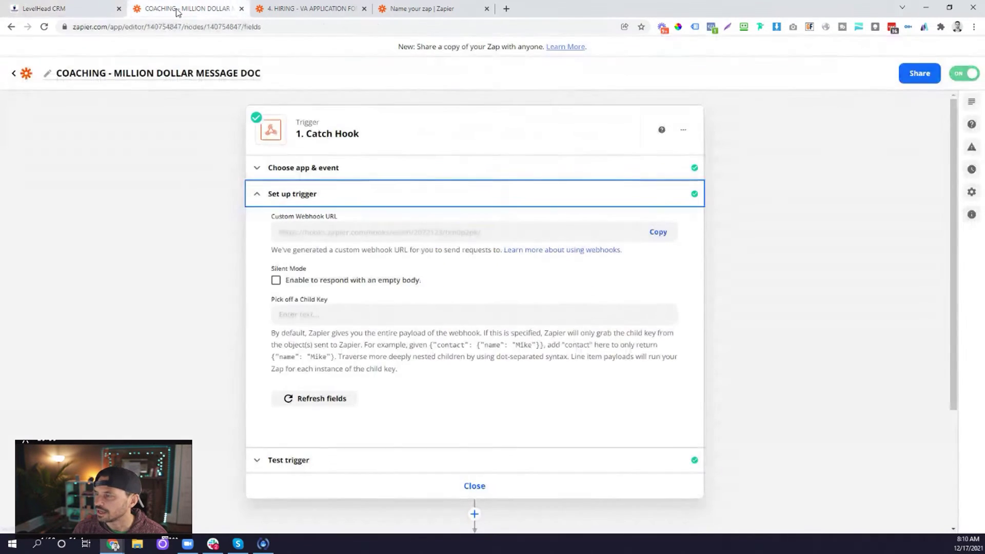
scroll(290, 258, "down", 2)
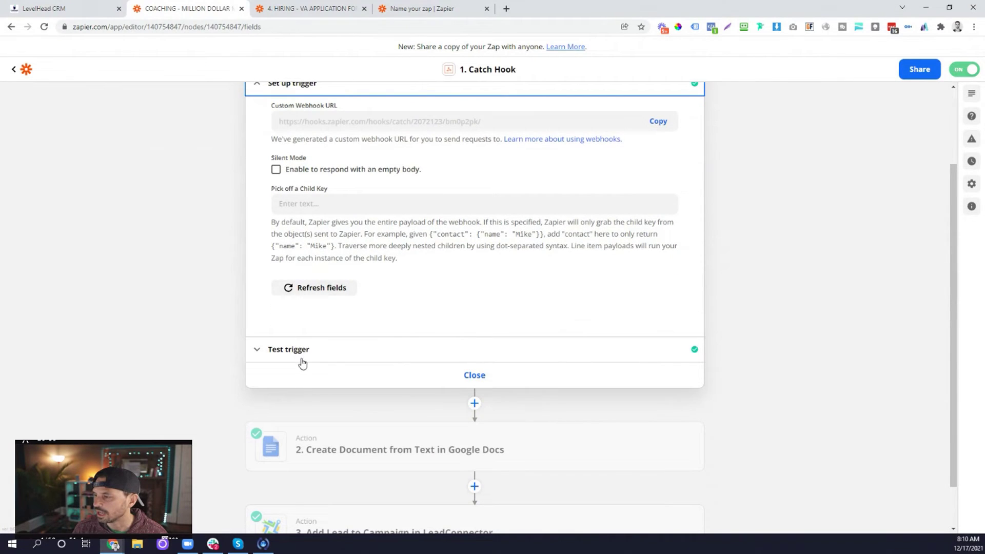
left_click(301, 392)
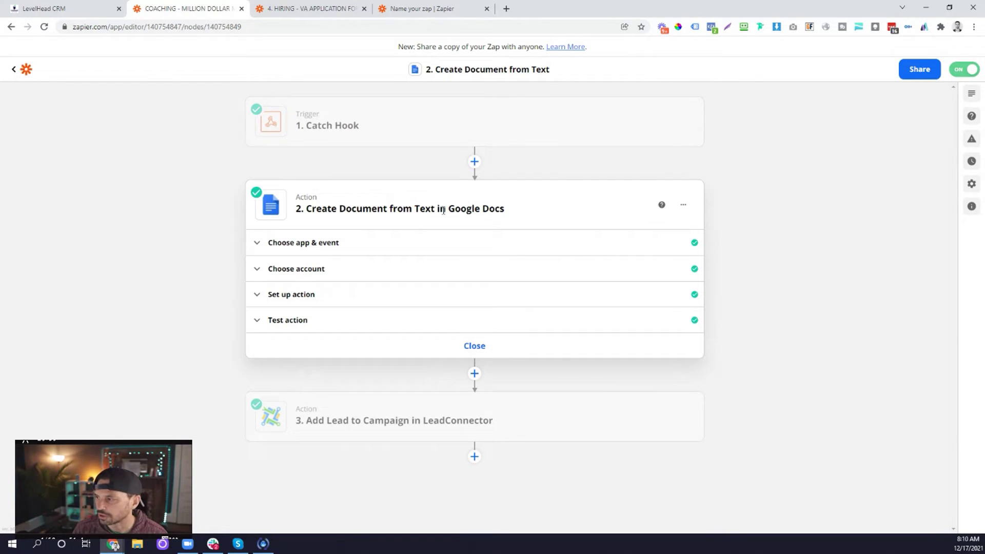
left_click(288, 243)
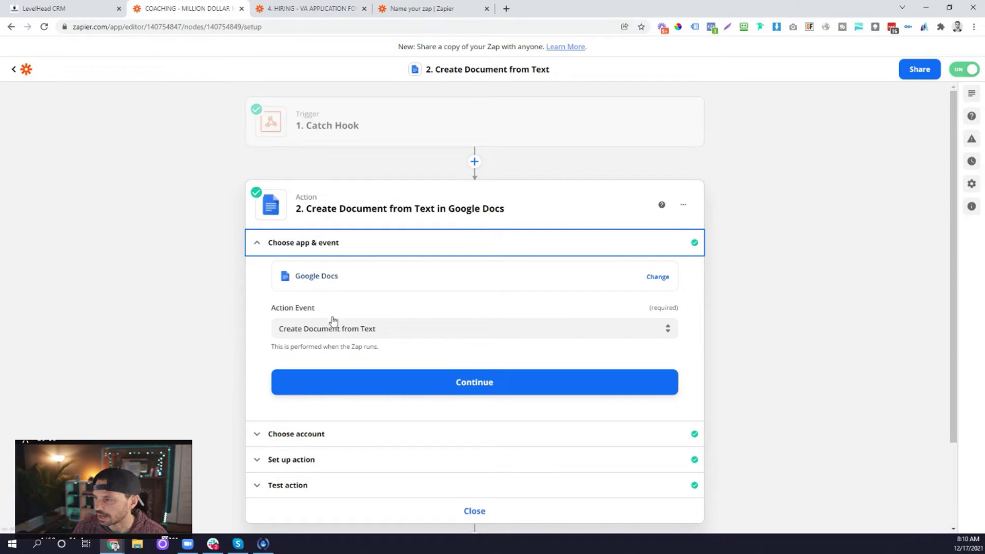
scroll(359, 333, "down", 2)
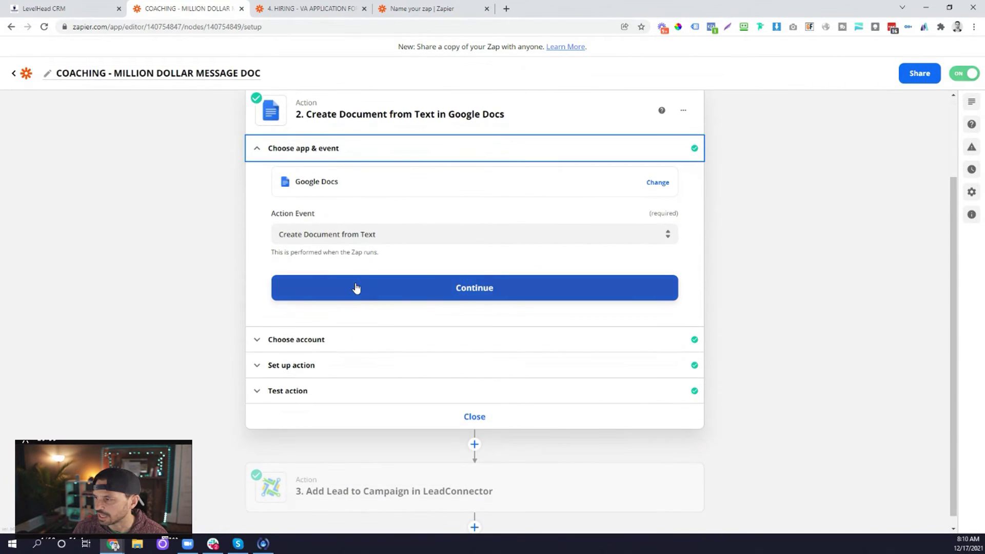
left_click(292, 334)
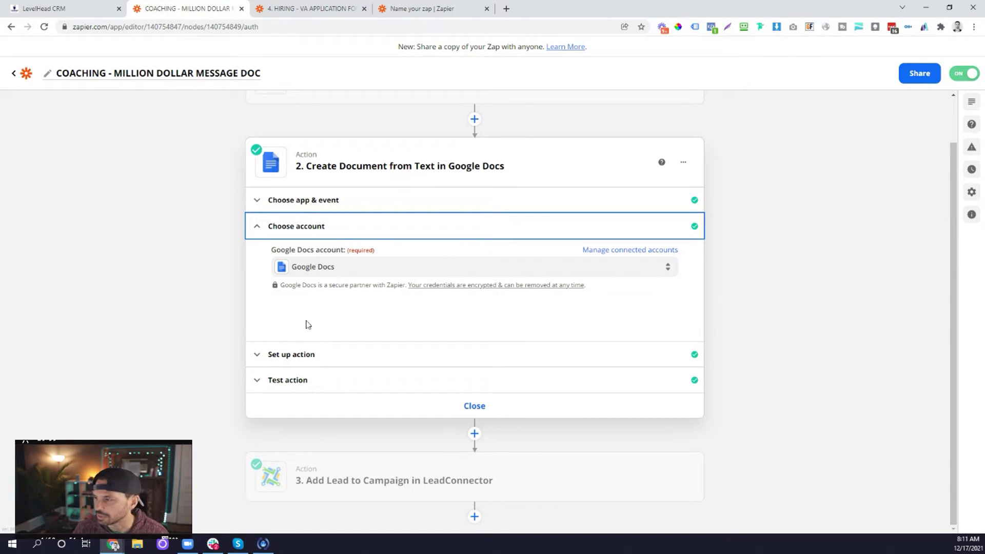
Review the Google Docs action's setup, examining the fields and fixed text that make up the Document Name
left_click(295, 354)
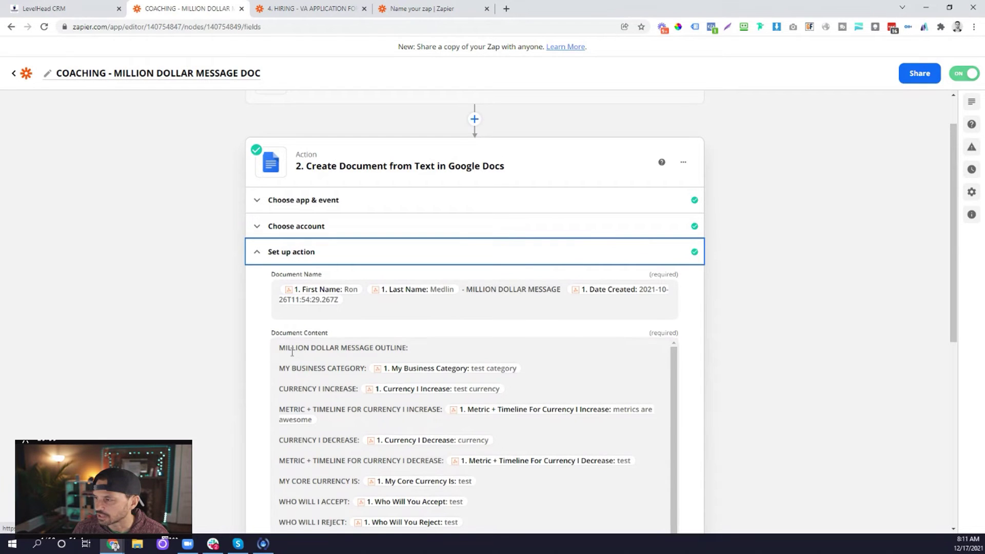
scroll(223, 274, "down", 2)
scroll(224, 274, "up", 1)
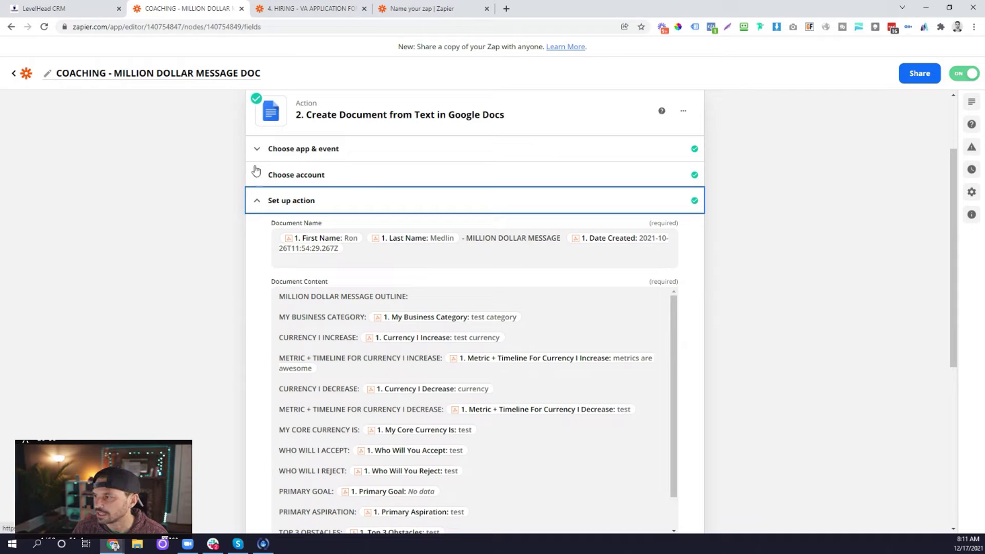
left_click_drag(268, 227, 346, 213)
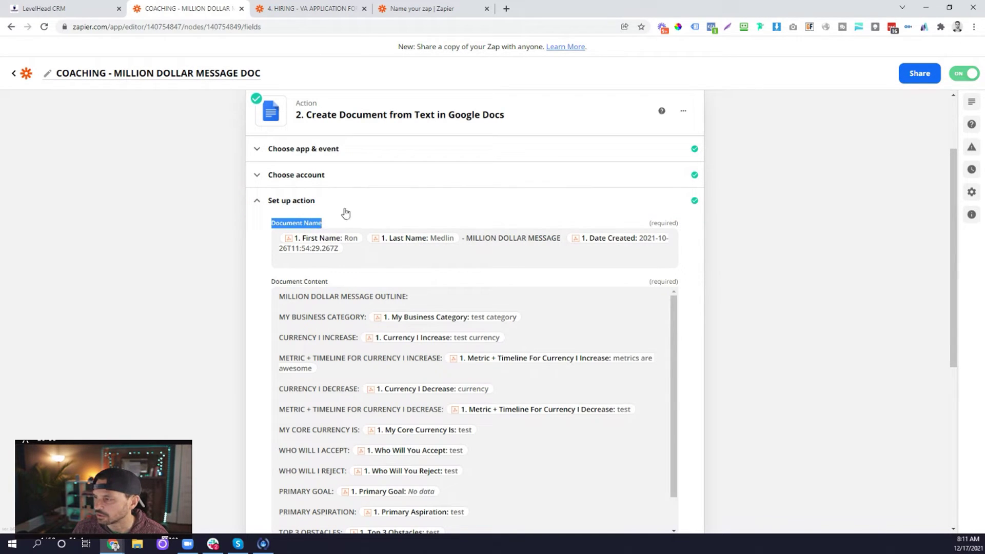
left_click(365, 255)
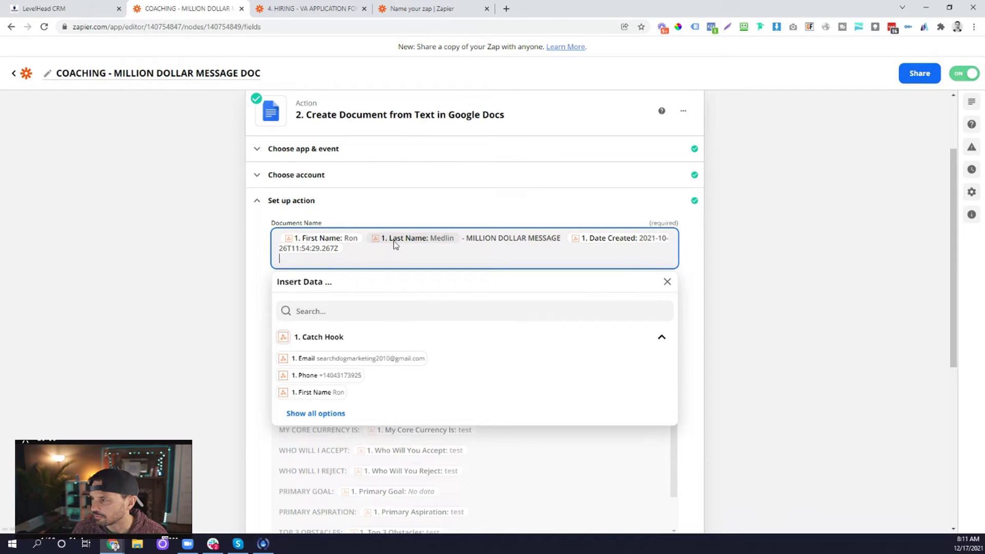
left_click_drag(464, 238, 562, 241)
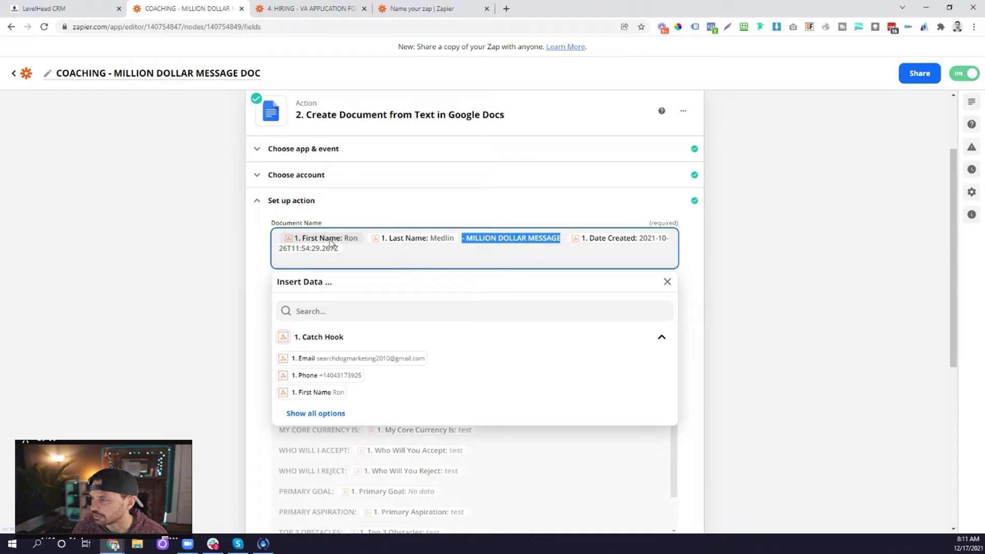
left_click(317, 260)
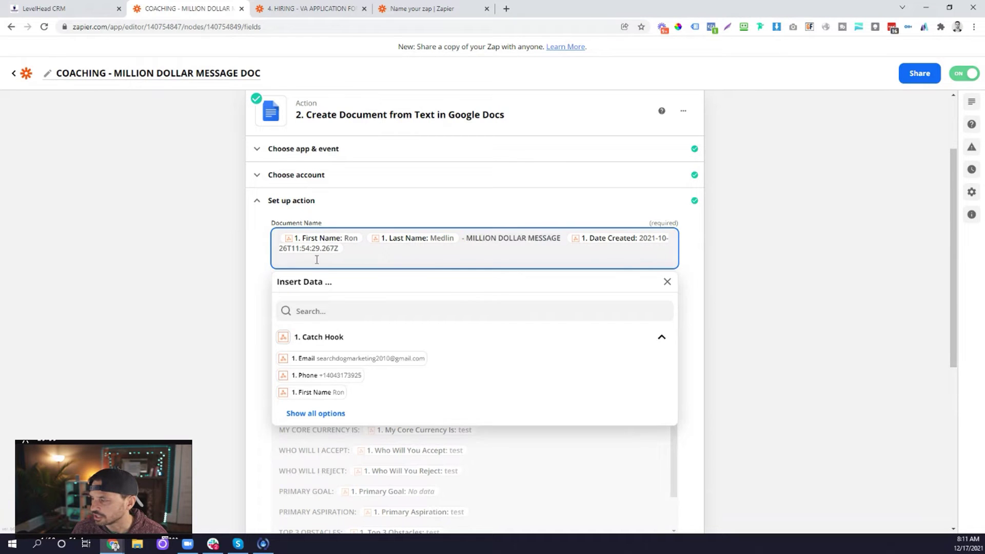
Try adding the Catch Hook's First Name field at the end of the Document Name, and remove it again
scroll(333, 287, "down", 1)
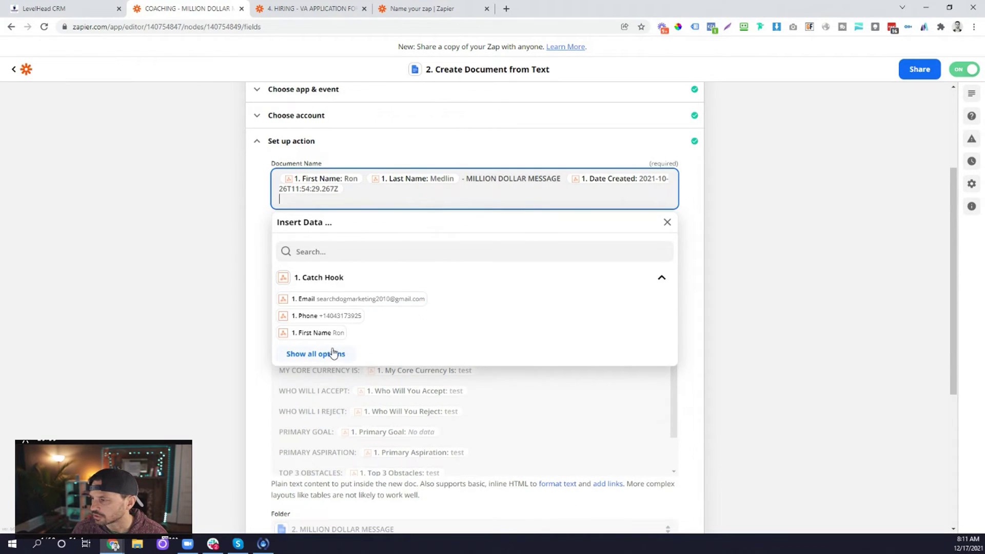
left_click(334, 353)
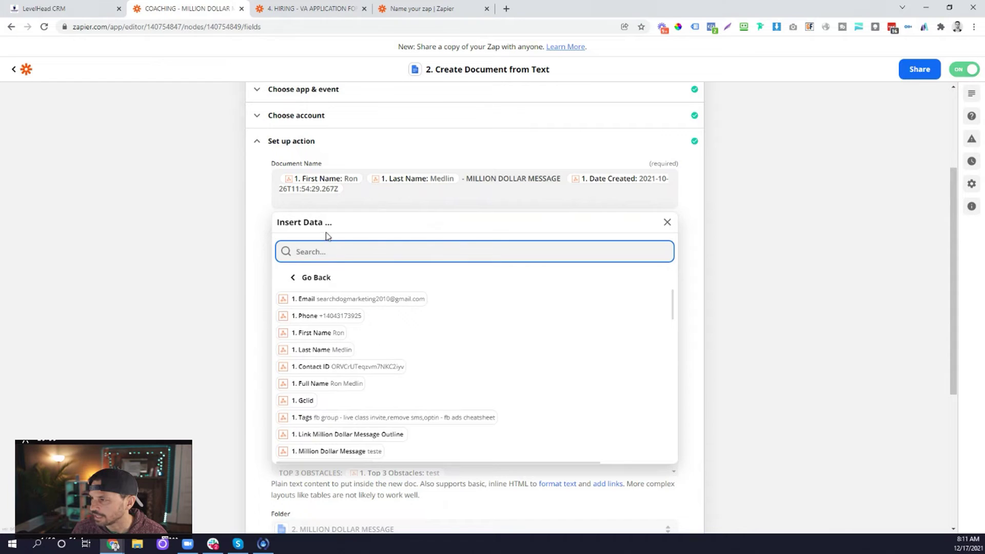
left_click(324, 334)
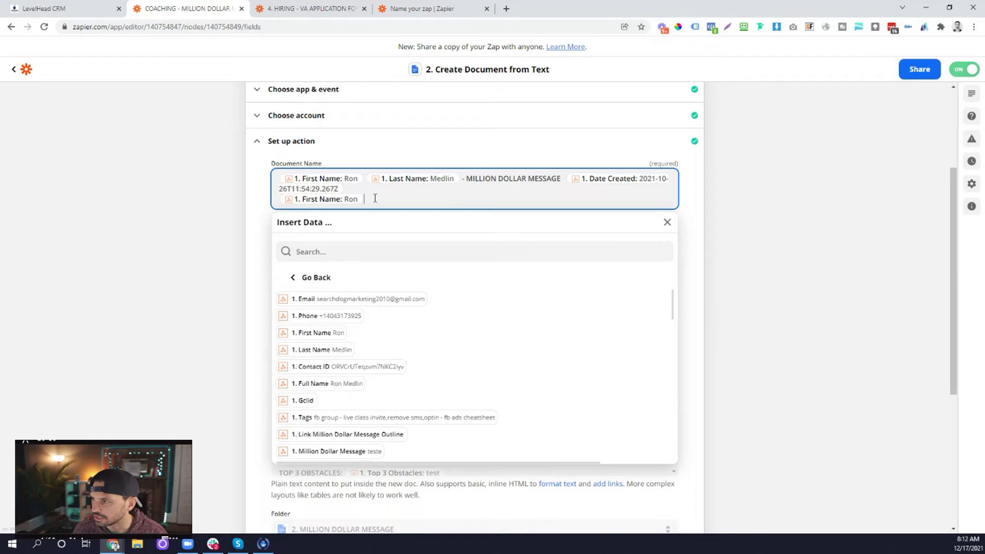
key("BackSpace")
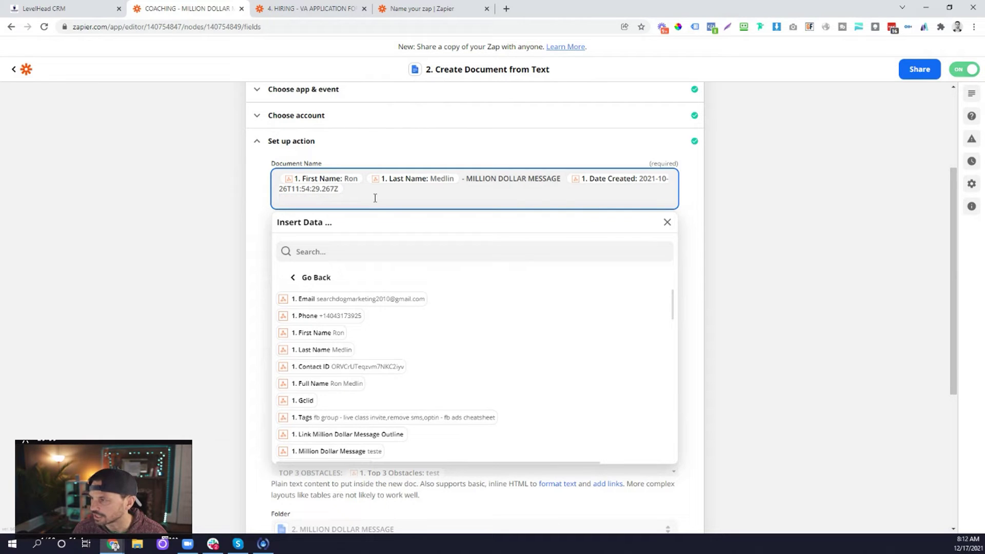
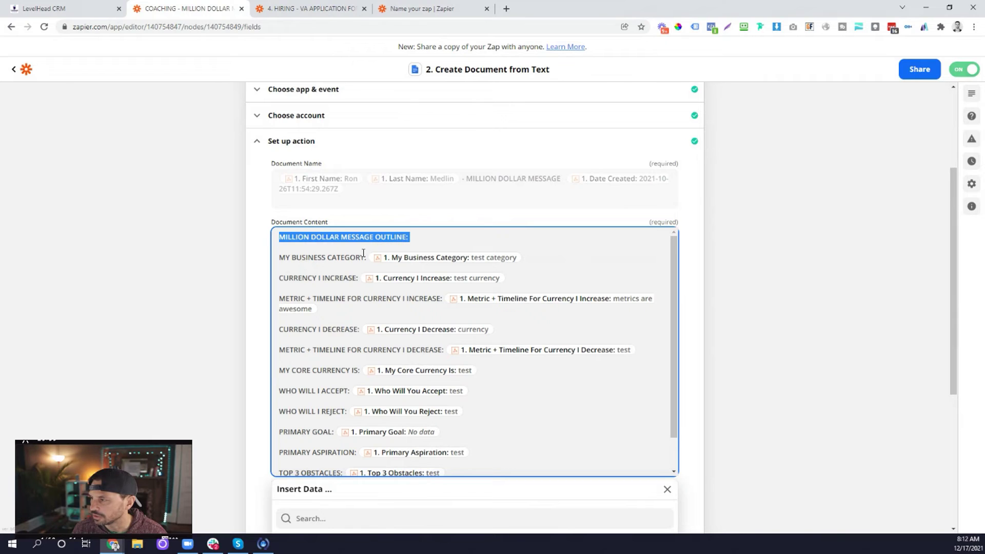
Try inserting the My Business Category field, found by searching "bus", after the MY BUSINESS CATEGORY label in the Document Content, and remove it again
left_click_drag(366, 256, 277, 257)
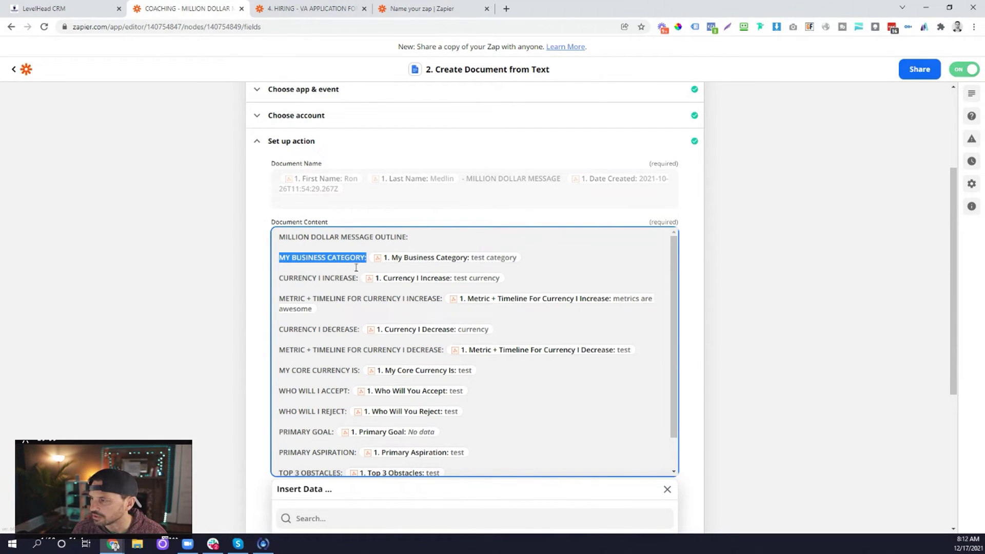
left_click(277, 257)
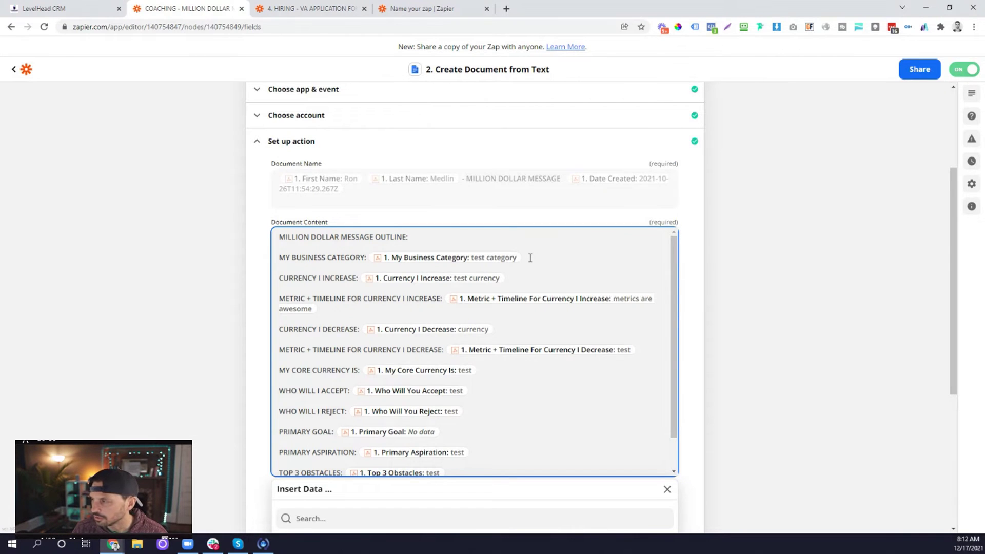
scroll(717, 298, "down", 3)
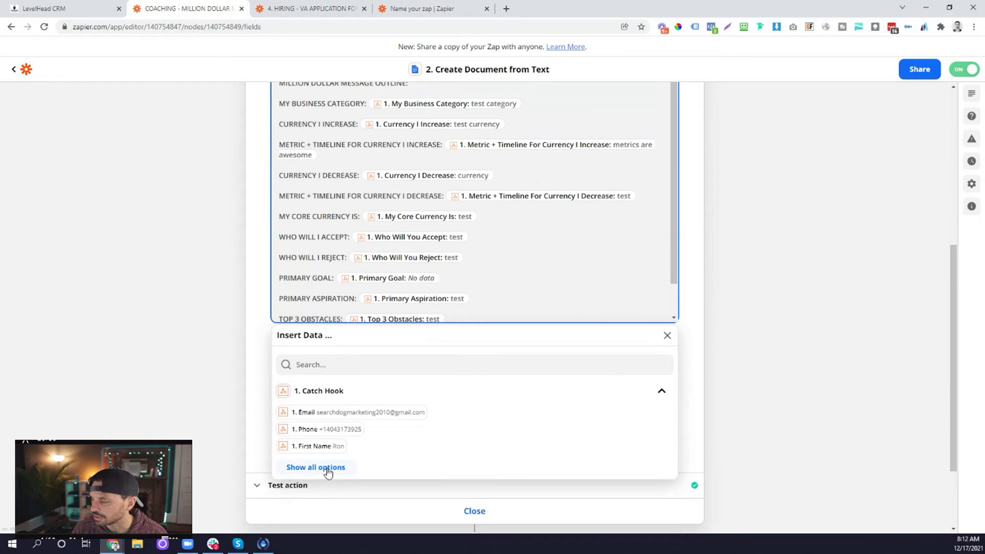
left_click(328, 468)
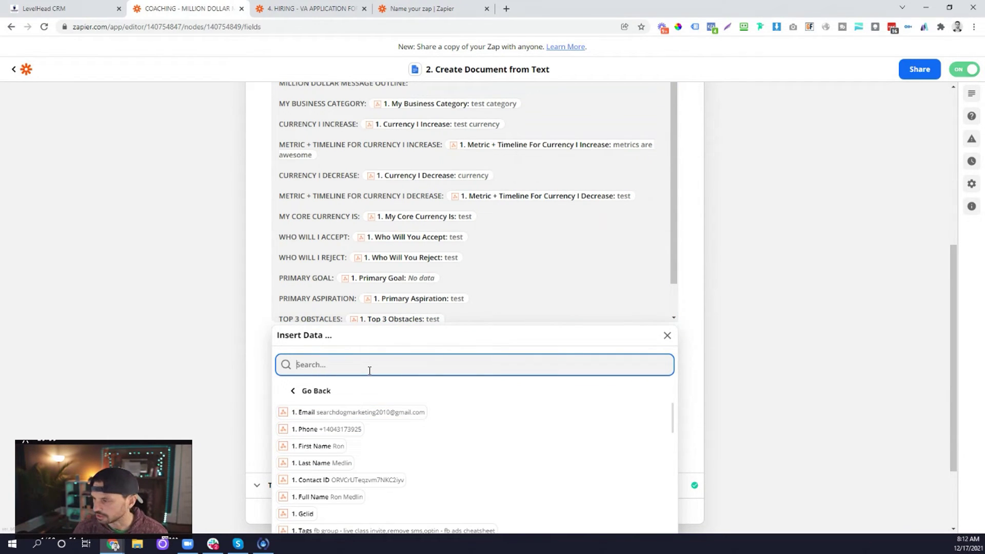
type("bus")
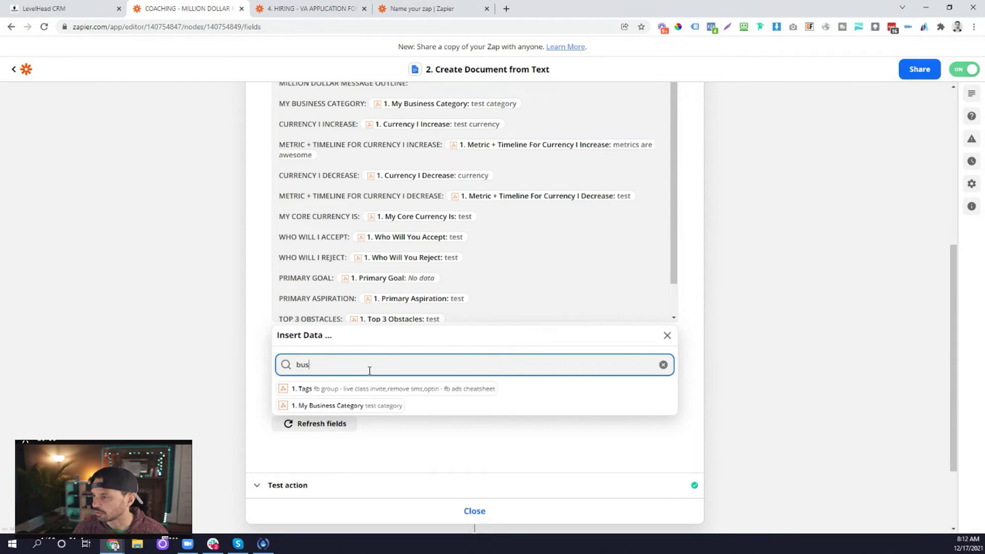
left_click(386, 408)
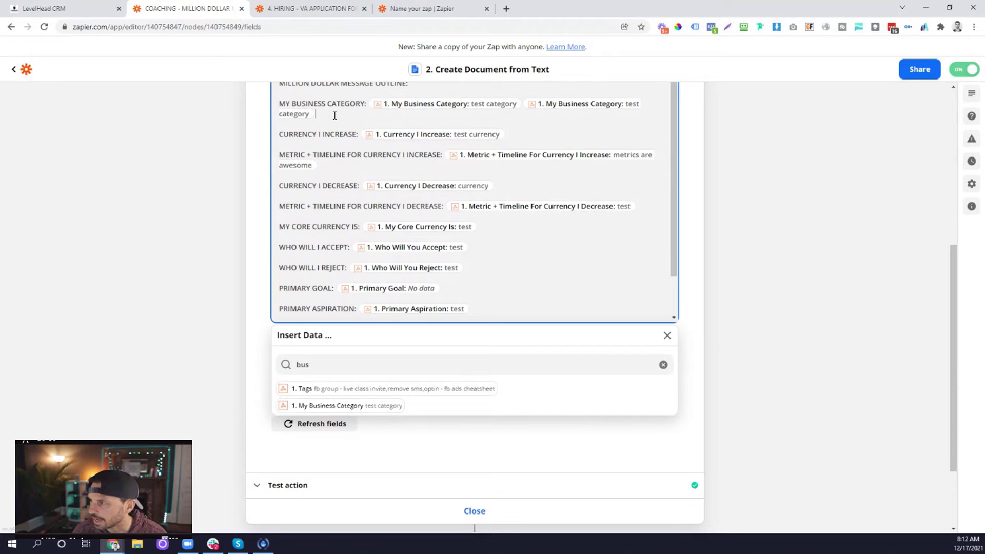
key("BackSpace")
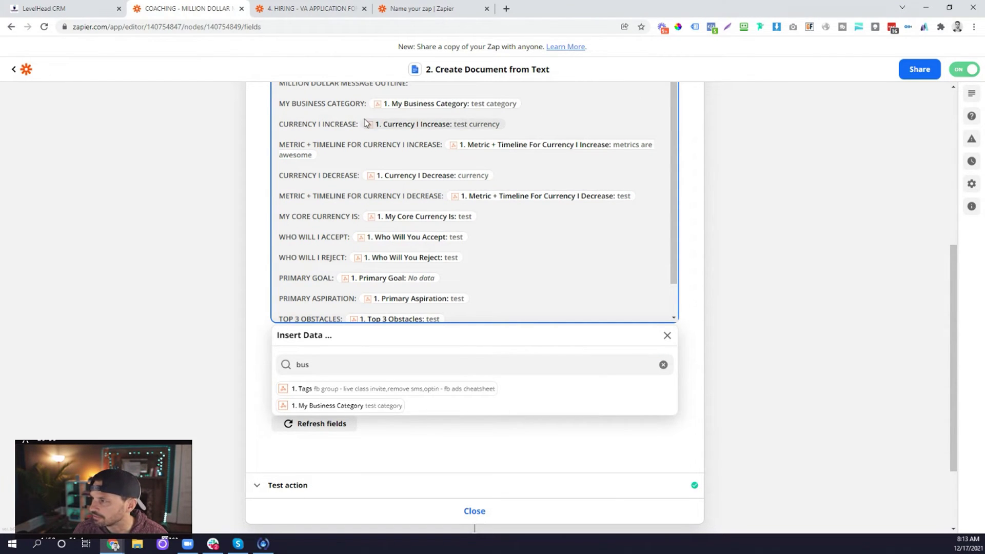
Review the rest of the Document Content mapping, the destination folder and the Google Docs action's test data
scroll(280, 207, "down", 4)
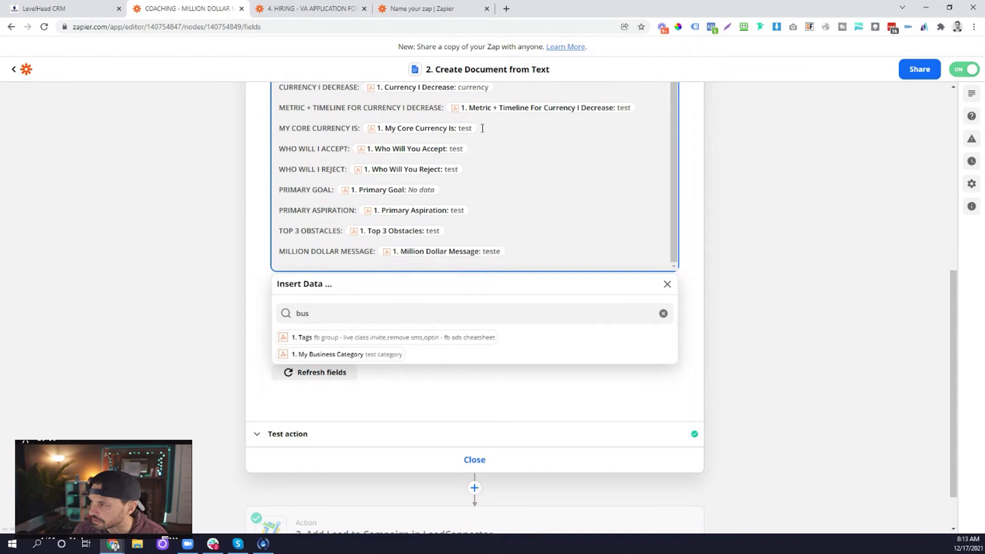
left_click(245, 176)
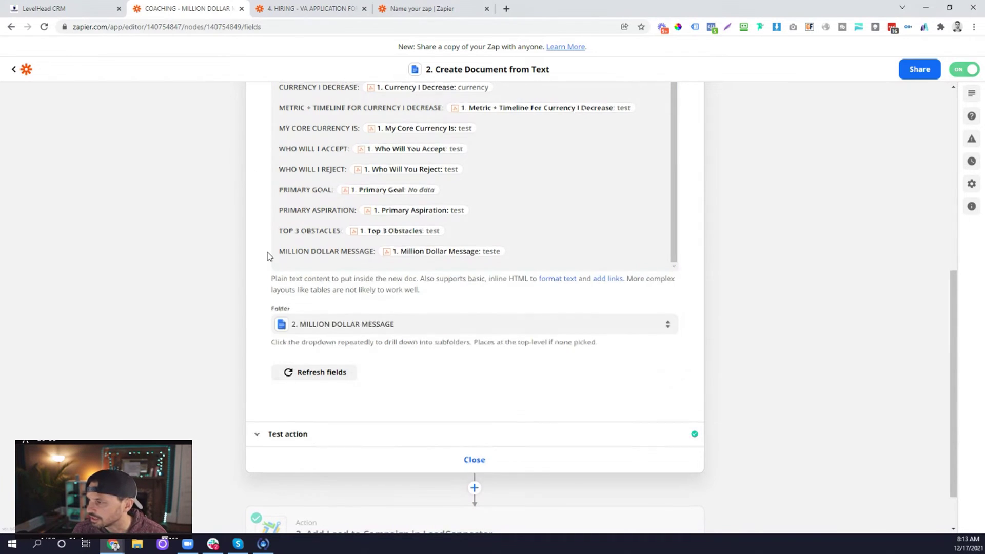
scroll(269, 255, "down", 1)
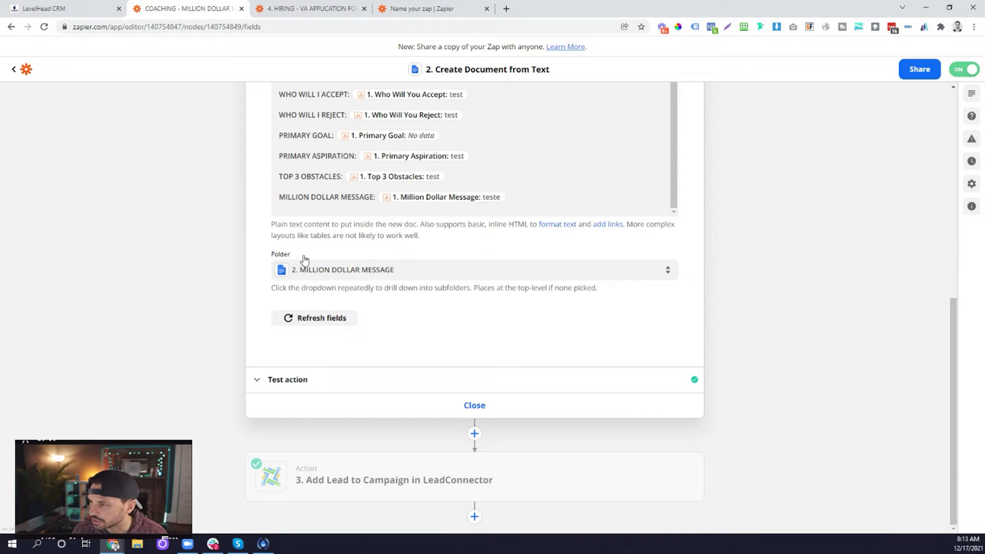
left_click(300, 381)
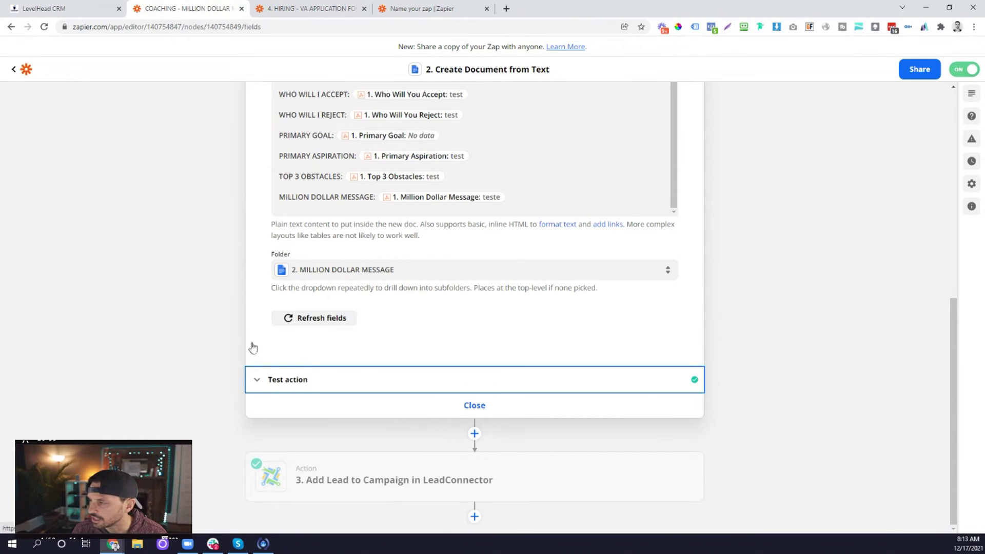
scroll(245, 275, "down", 4)
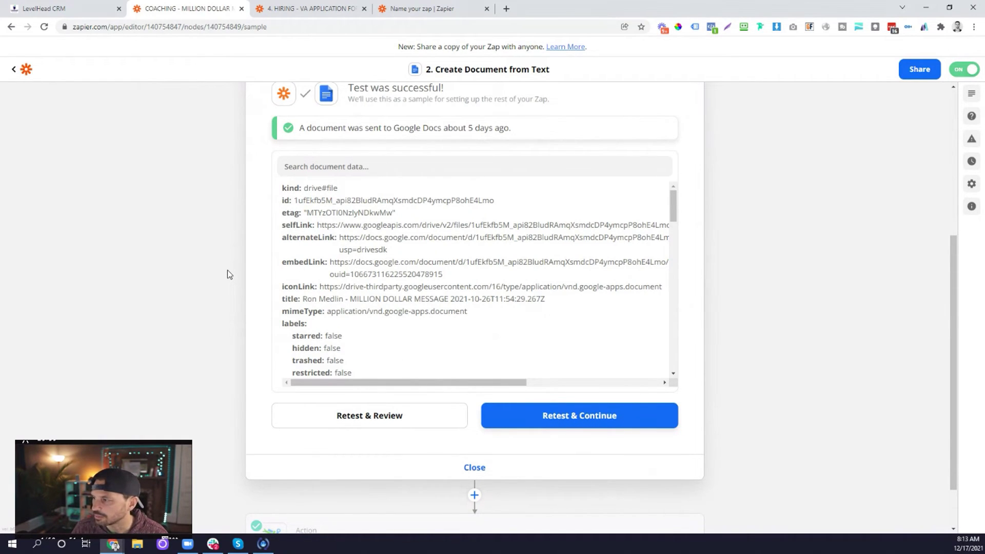
Open the Add Lead to Campaign in LeadConnector action of the coaching Zap to view its sections
scroll(228, 272, "down", 1)
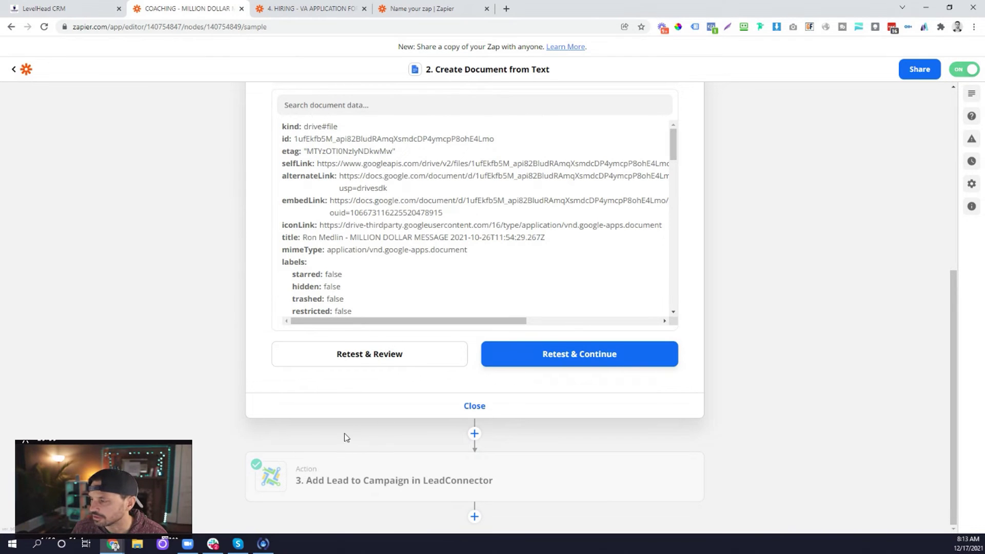
left_click(364, 487)
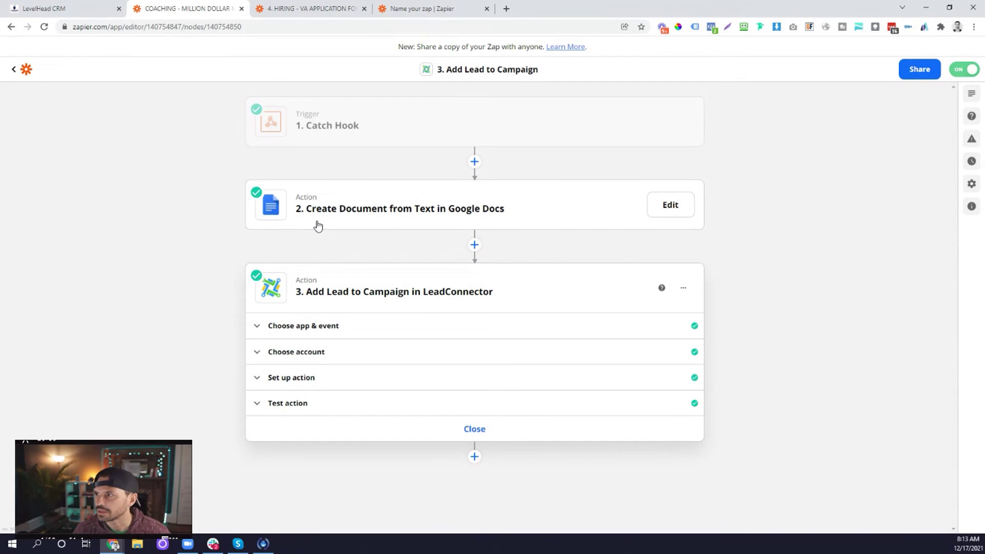
View the Catch Hook trigger of the VA application hiring Zap alongside the LevelHead CRM workflow that contains the webhook action
left_click(295, 11)
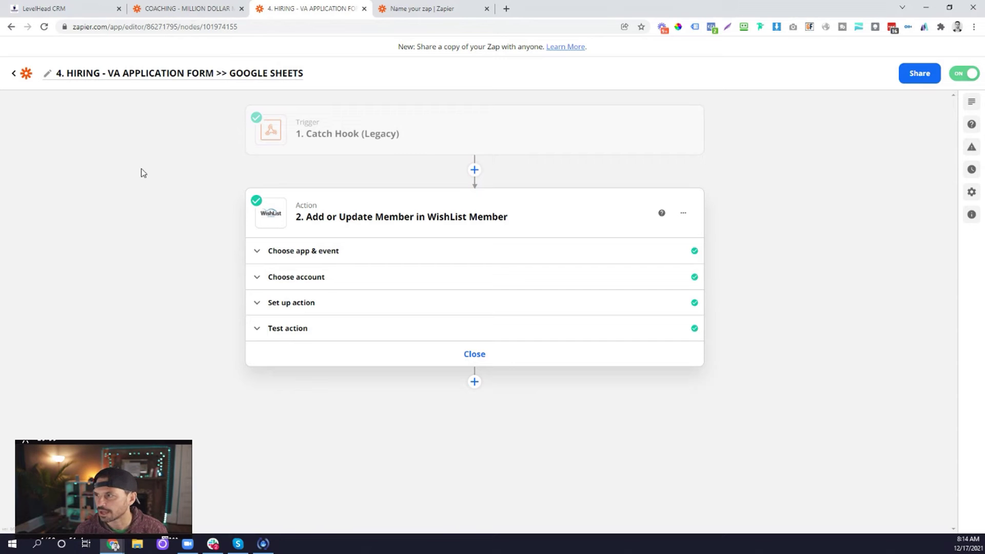
left_click(321, 137)
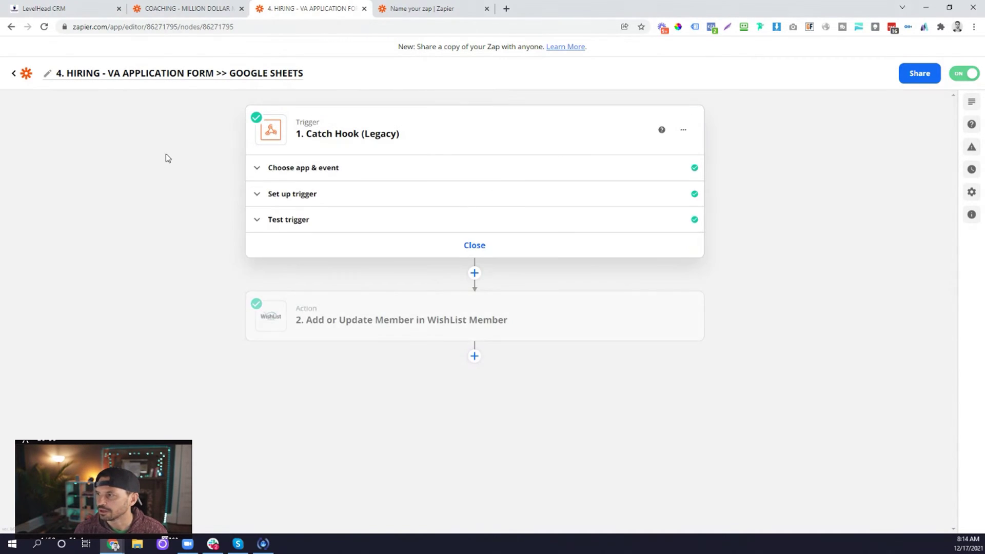
key("ctrl+1")
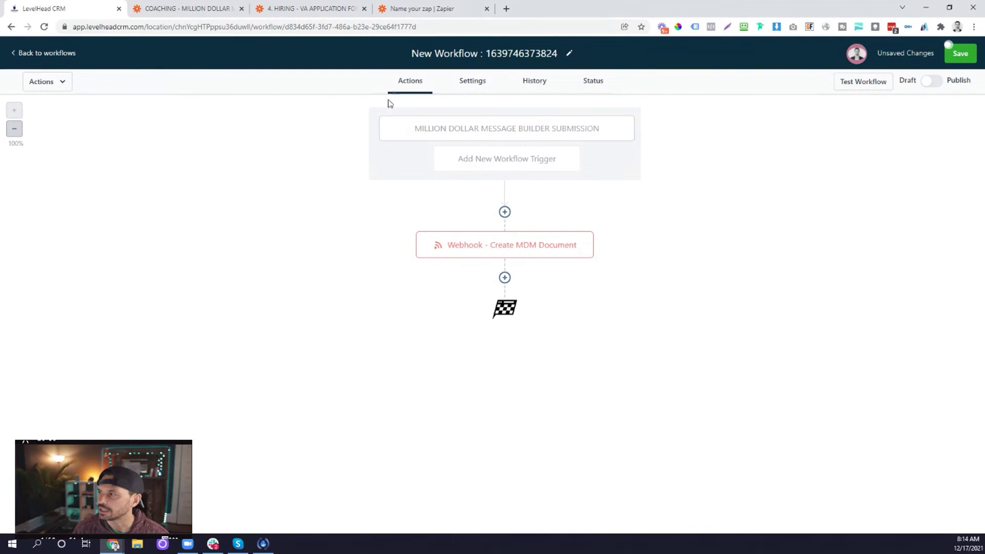
key("ctrl+3")
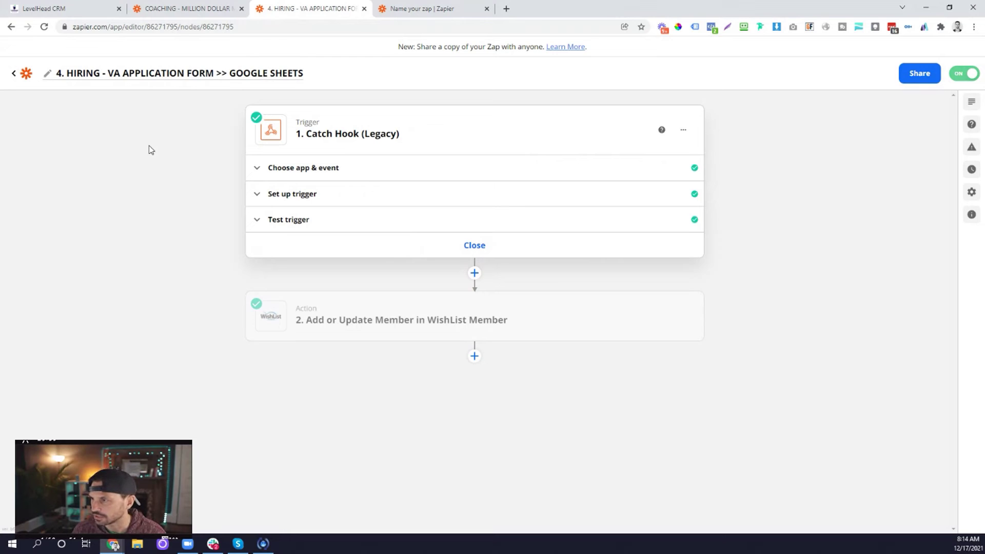
left_click(46, 9)
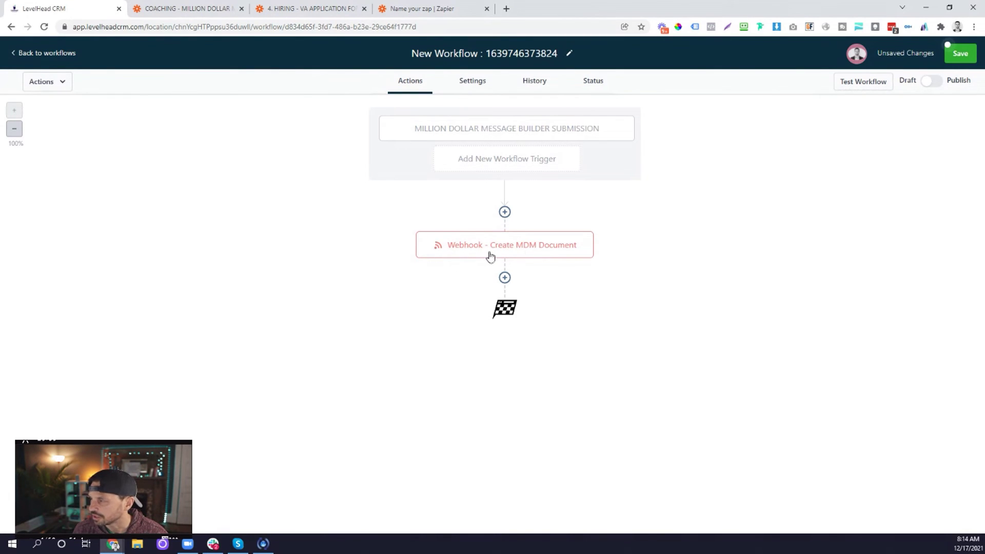
left_click(311, 9)
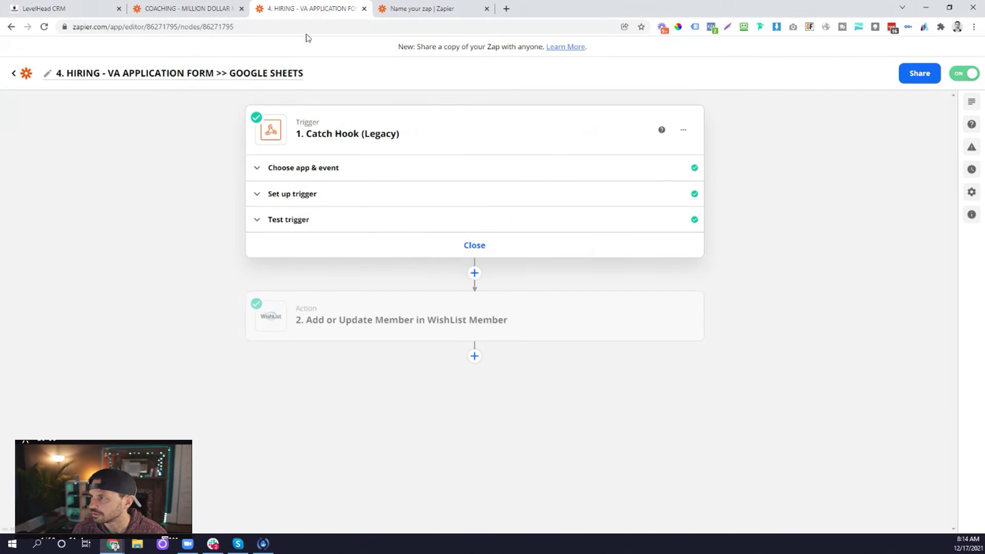
Examine the hiring Zap trigger's custom webhook URL and the URL field of the CRM workflow's Create MDM Document webhook, and return to the Zap
left_click(278, 196)
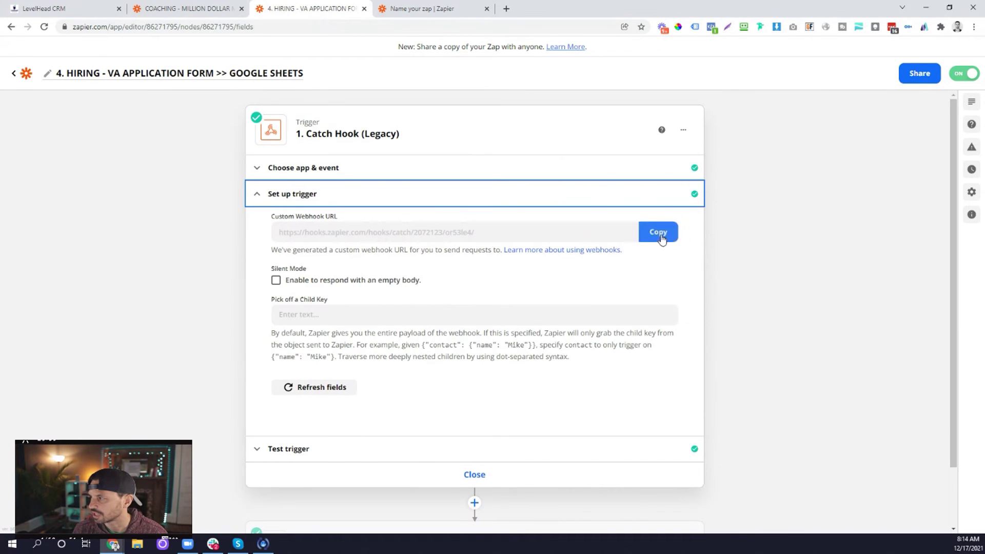
left_click(67, 9)
left_click(561, 245)
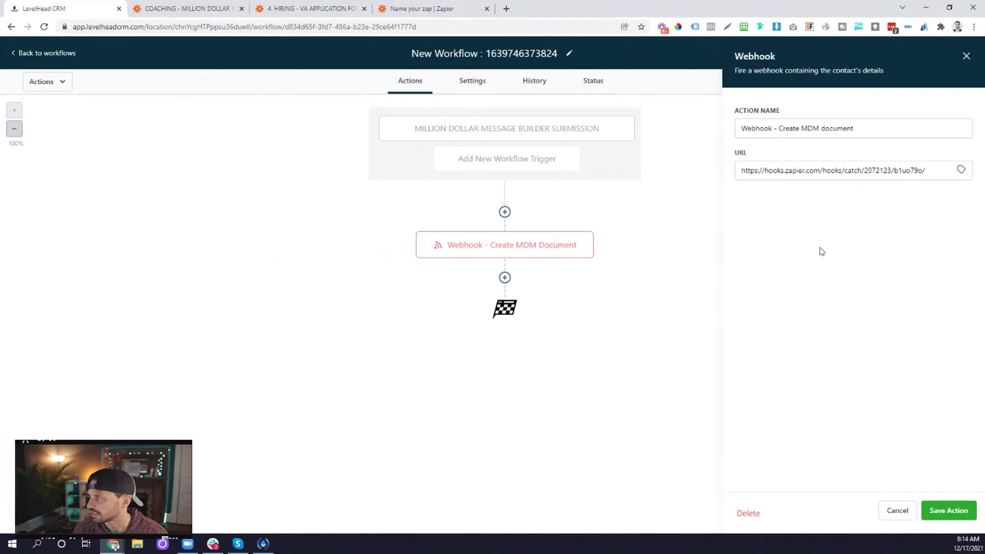
left_click(967, 56)
left_click(293, 10)
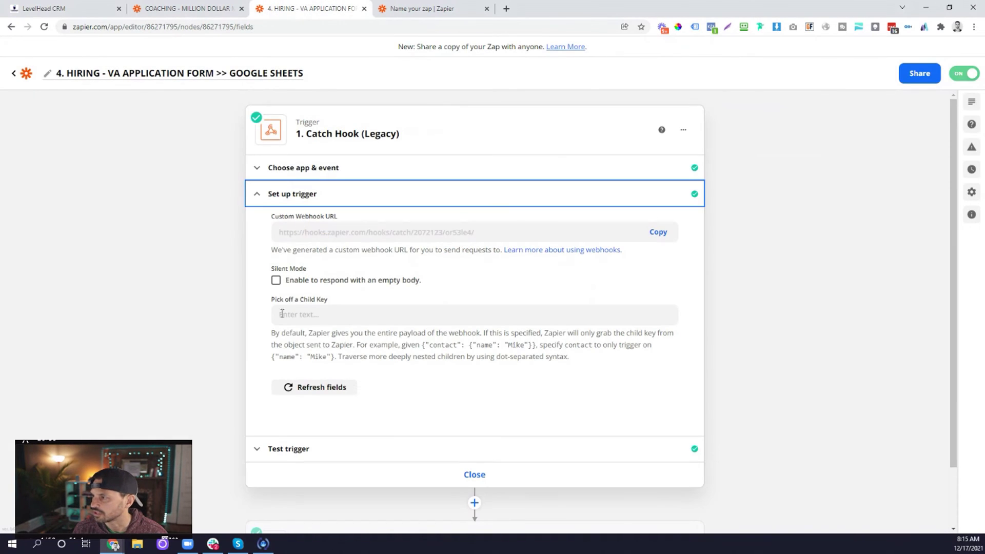
Examine the app, action event and connected account of the hiring Zap's Add or Update Member in WishList Member action
scroll(283, 315, "down", 1)
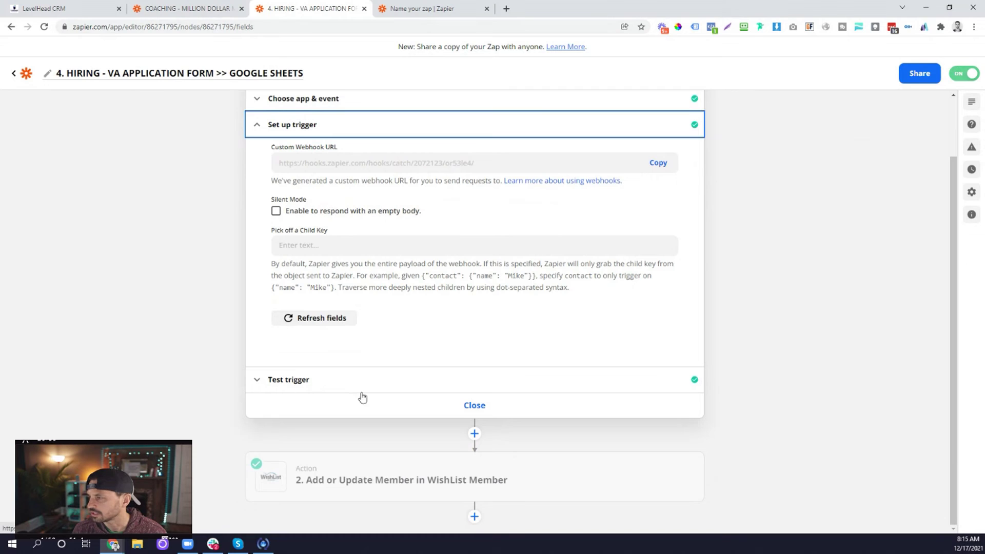
left_click(345, 476)
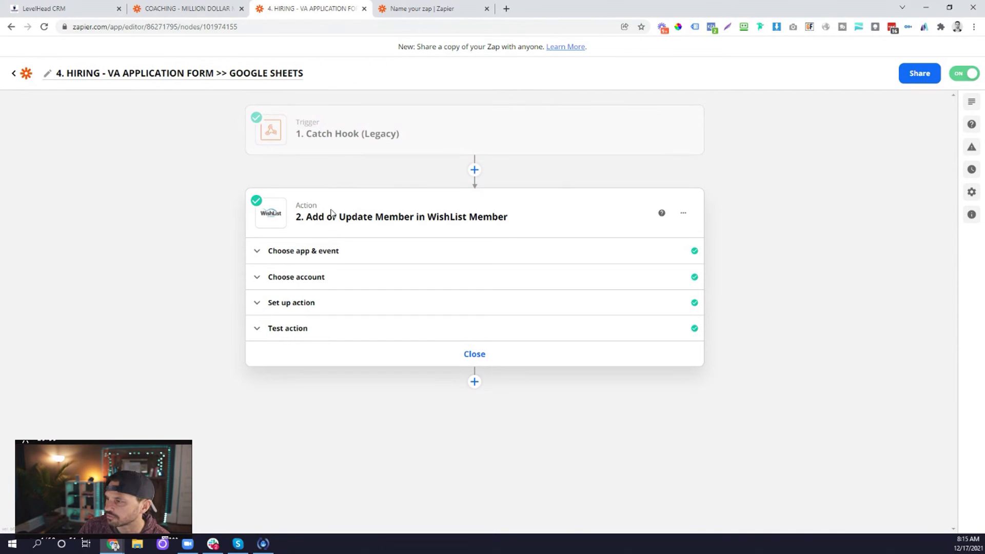
left_click(316, 258)
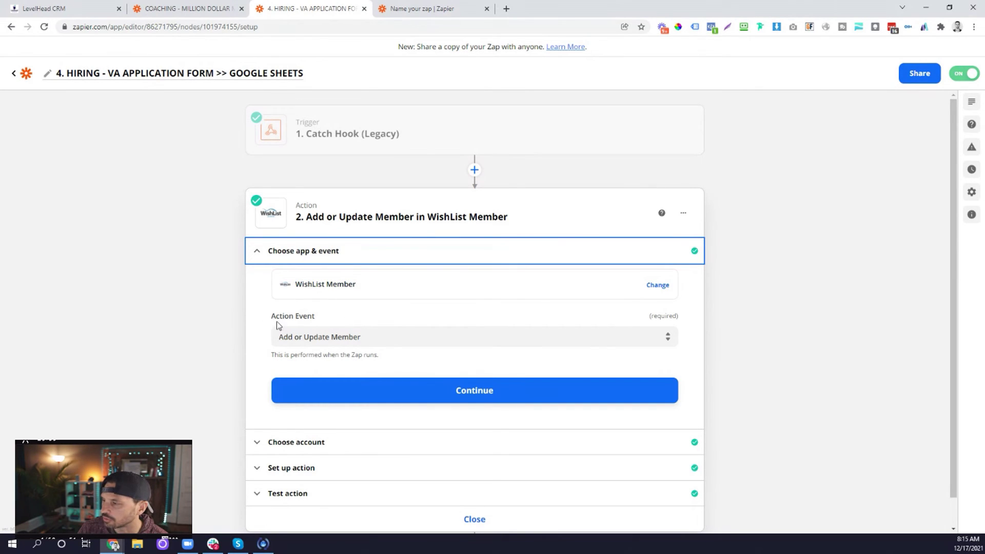
scroll(290, 344, "down", 1)
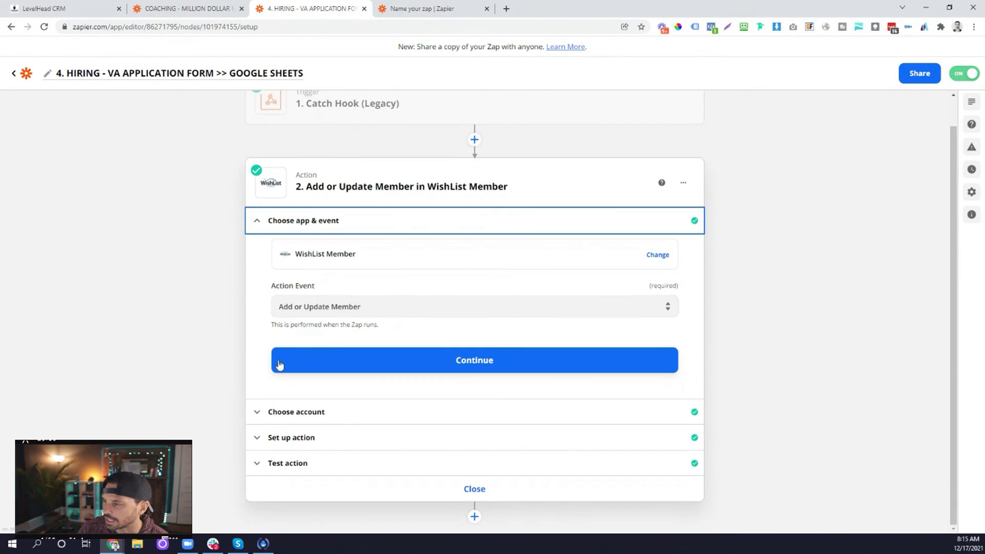
left_click(258, 413)
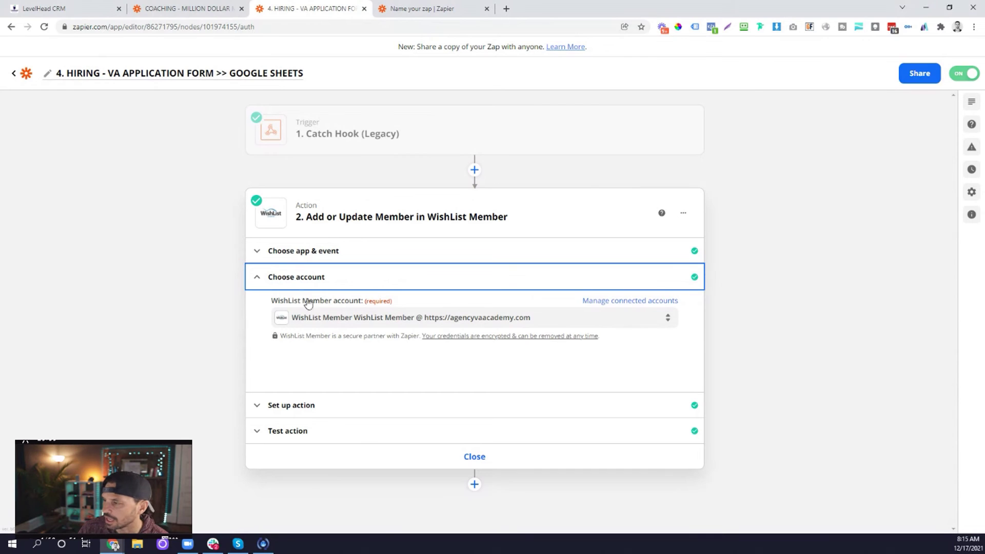
Open the WishList Member action's setup and view the Catch Hook fields available for the Username, leaving its mapping as is
left_click(258, 407)
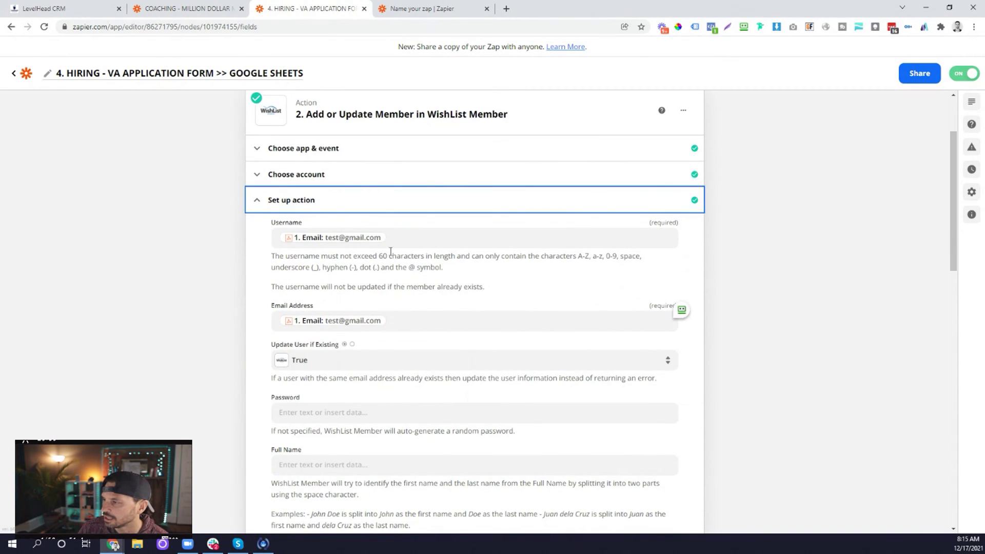
left_click(404, 239)
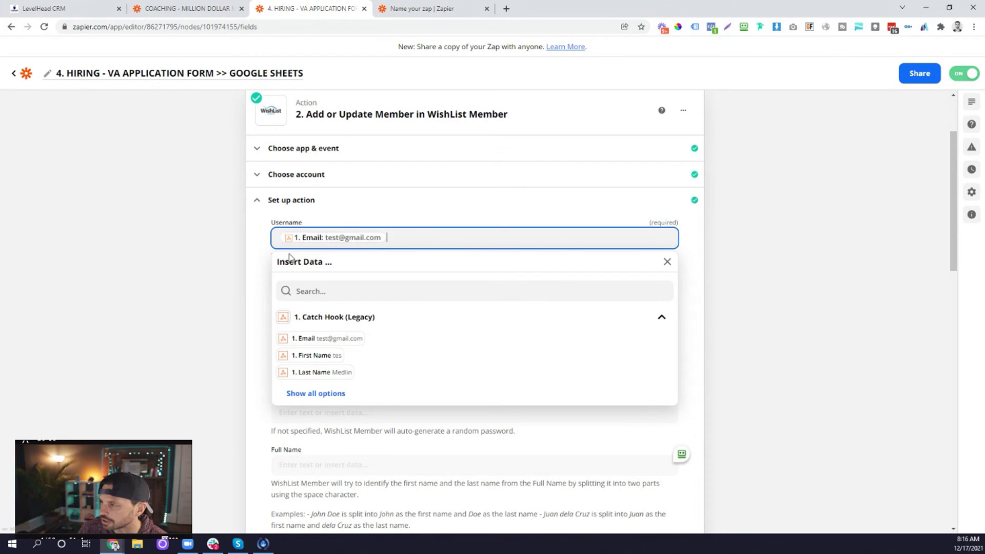
left_click(264, 223)
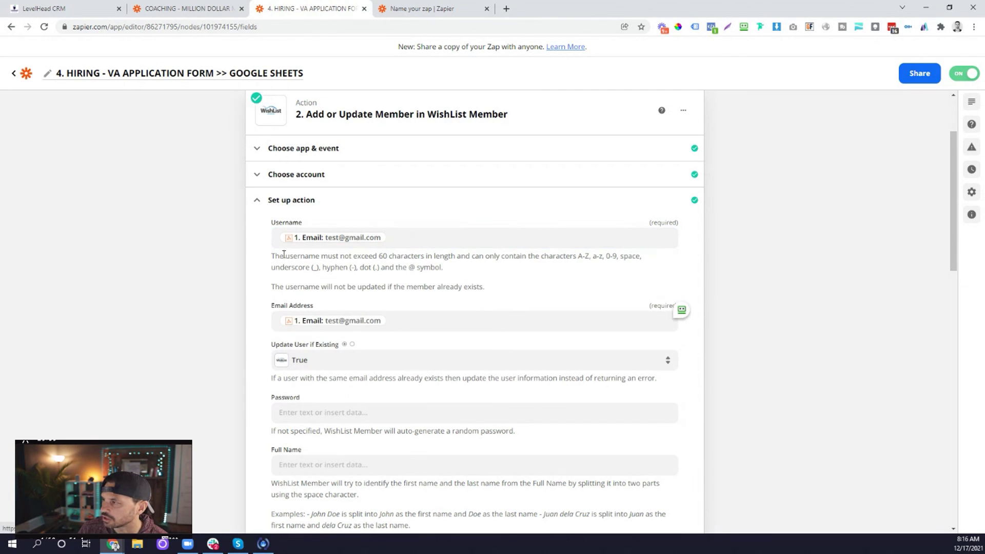
Review the WishList Member action's remaining field mappings, including email, names, level and email sending, and its test data
scroll(270, 271, "down", 1)
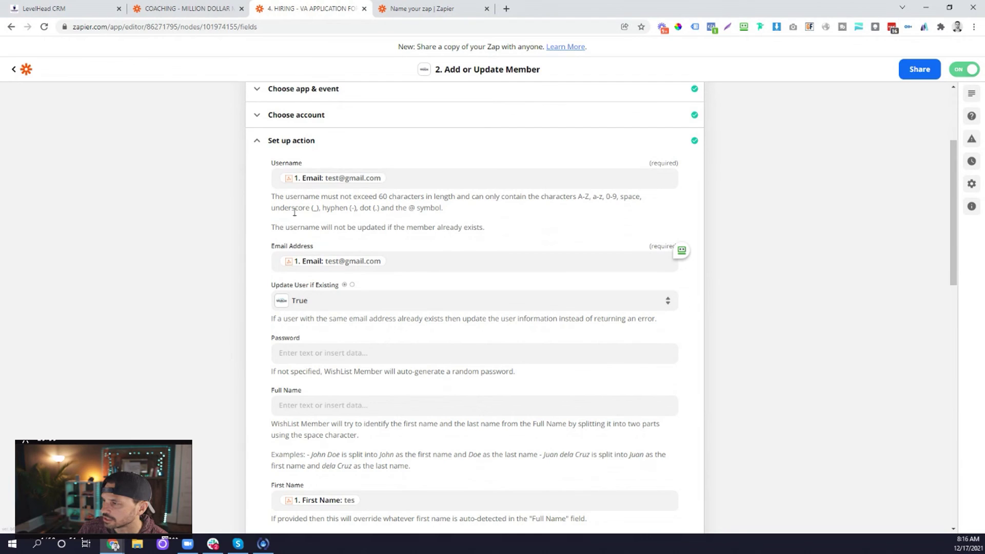
scroll(311, 315, "down", 2)
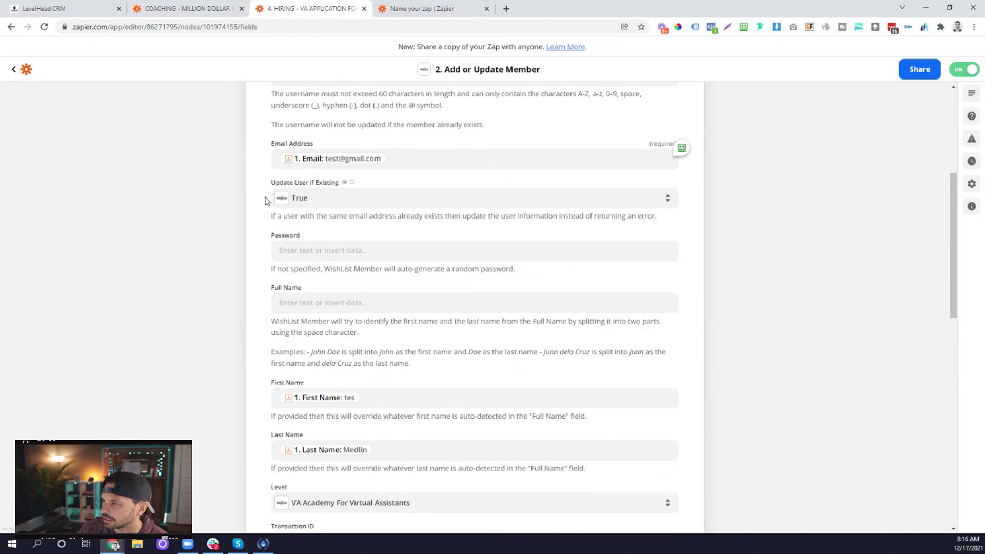
scroll(274, 228, "down", 4)
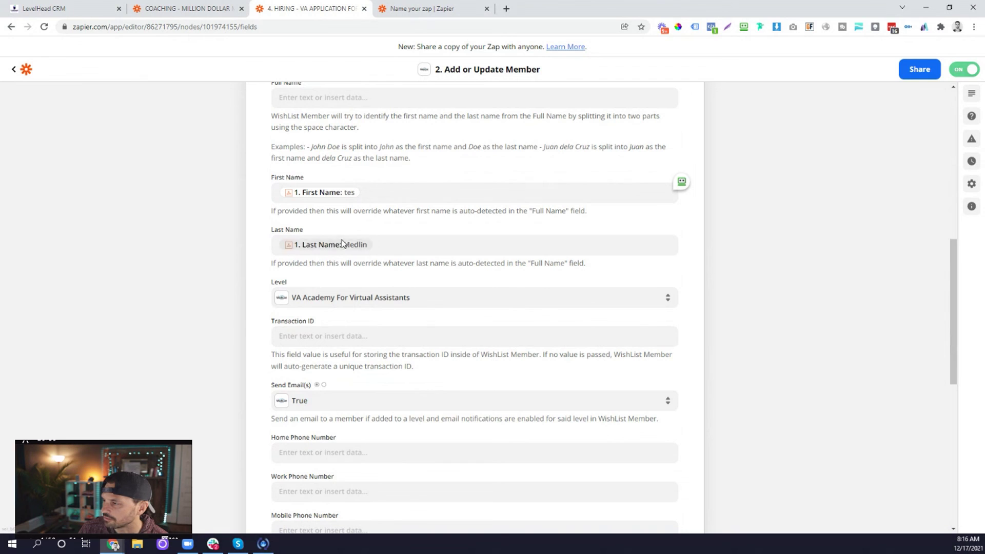
scroll(335, 297, "down", 1)
scroll(335, 297, "down", 1)
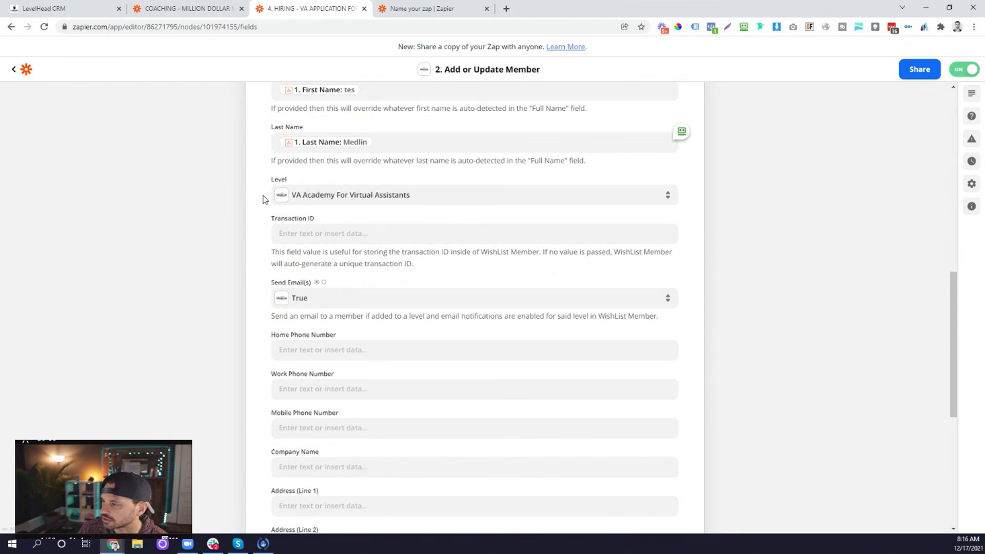
scroll(263, 199, "down", 6)
left_click(282, 465)
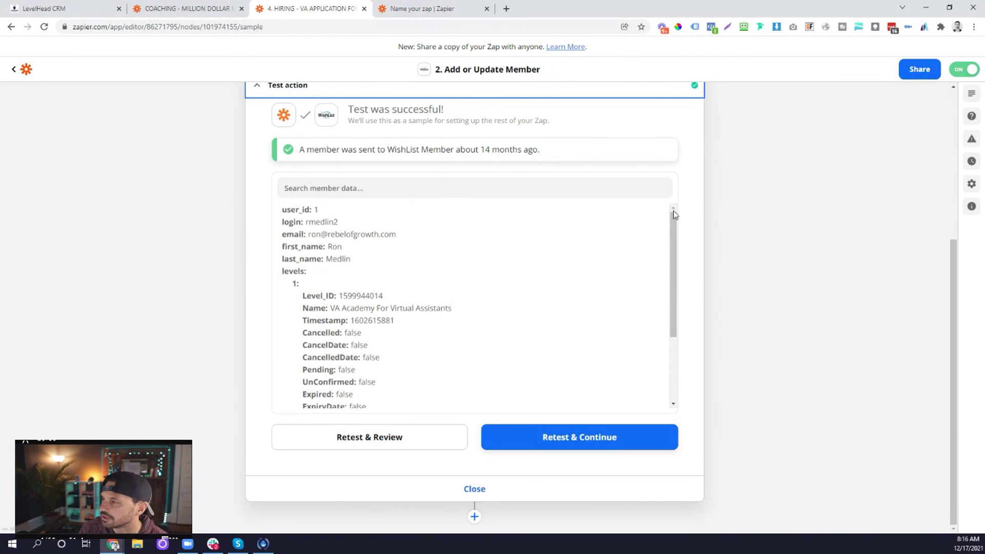
scroll(717, 212, "up", 5)
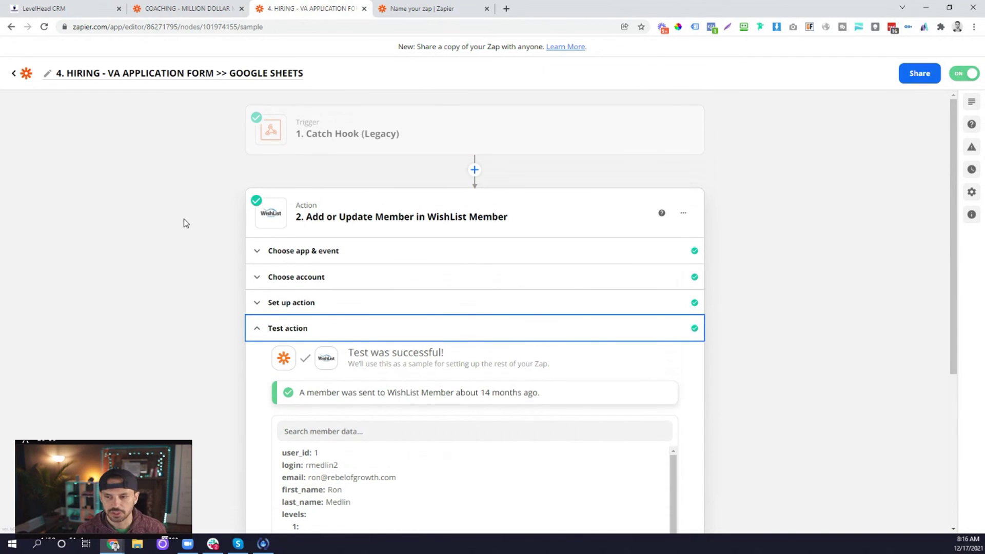